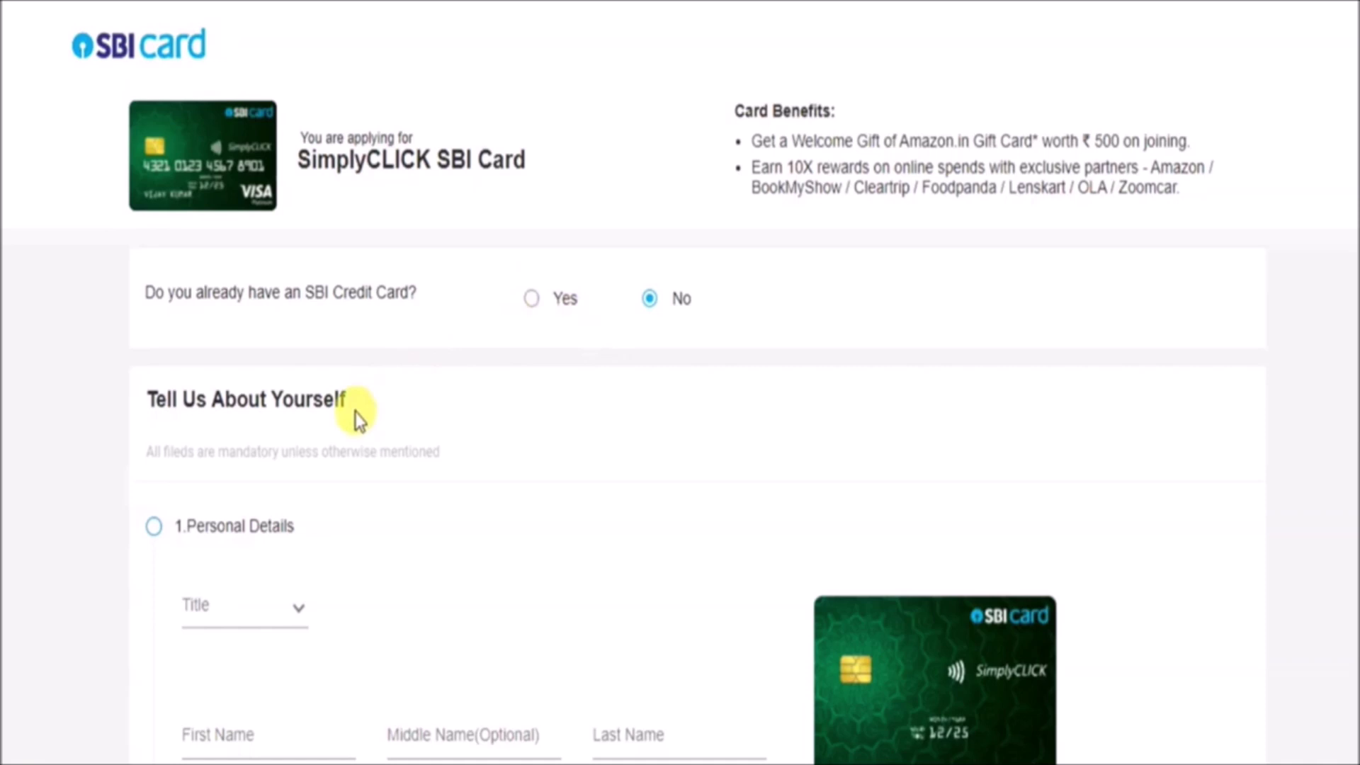
# Tick the Yes and No answers and circle the Tell Us About Yourself heading
pyautogui.moveTo(49, 747)
pyautogui.moveTo(533, 317)
pyautogui.mouseDown()
pyautogui.moveTo(543, 328)
pyautogui.moveTo(613, 253)
pyautogui.mouseUp()
pyautogui.moveTo(641, 317)
pyautogui.mouseDown()
pyautogui.moveTo(664, 363)
pyautogui.moveTo(763, 265)
pyautogui.mouseUp()
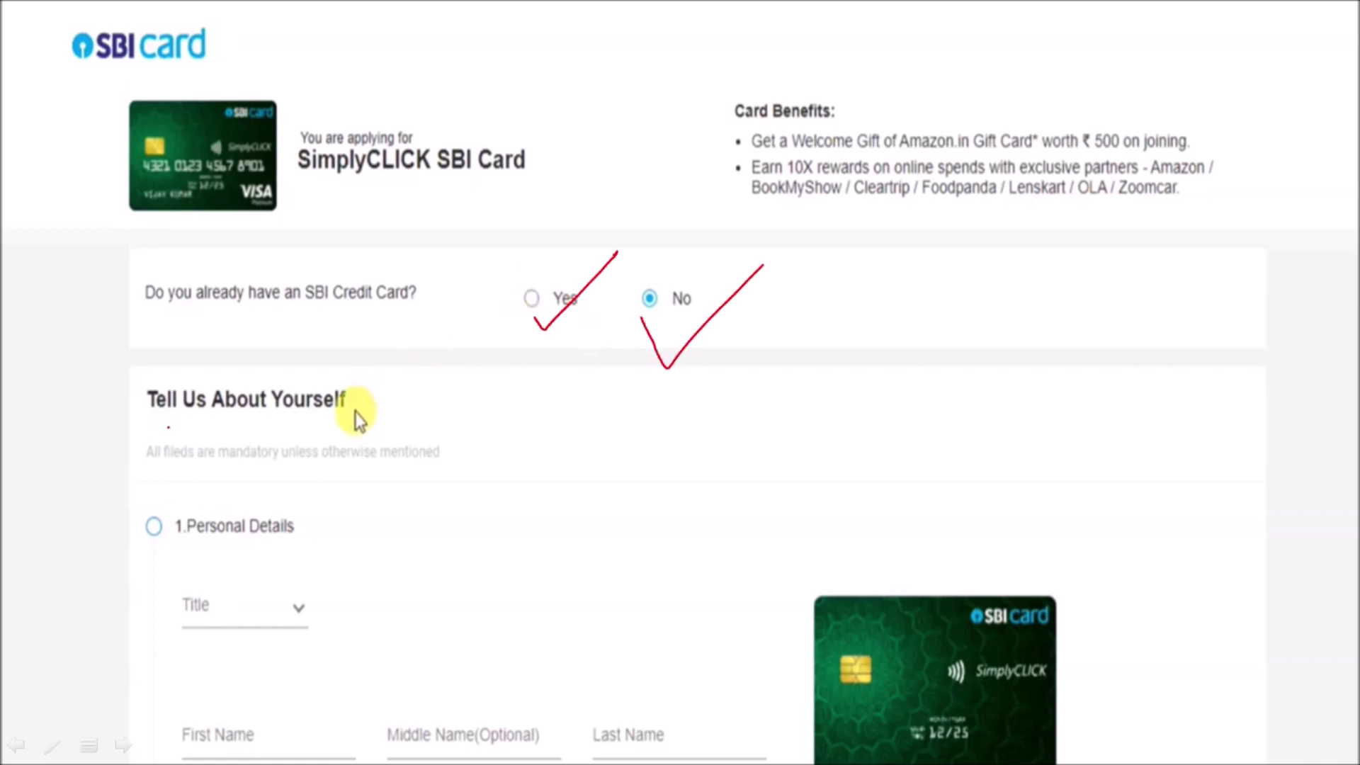
pyautogui.moveTo(164, 430)
pyautogui.mouseDown()
pyautogui.moveTo(217, 443)
pyautogui.moveTo(297, 352)
pyautogui.moveTo(164, 432)
pyautogui.moveTo(188, 423)
pyautogui.mouseUp()
# Tick the Title, First Name, Middle Name and Last Name fields, then advance the slide
pyautogui.moveTo(311, 617); pyautogui.dragTo(430, 545)
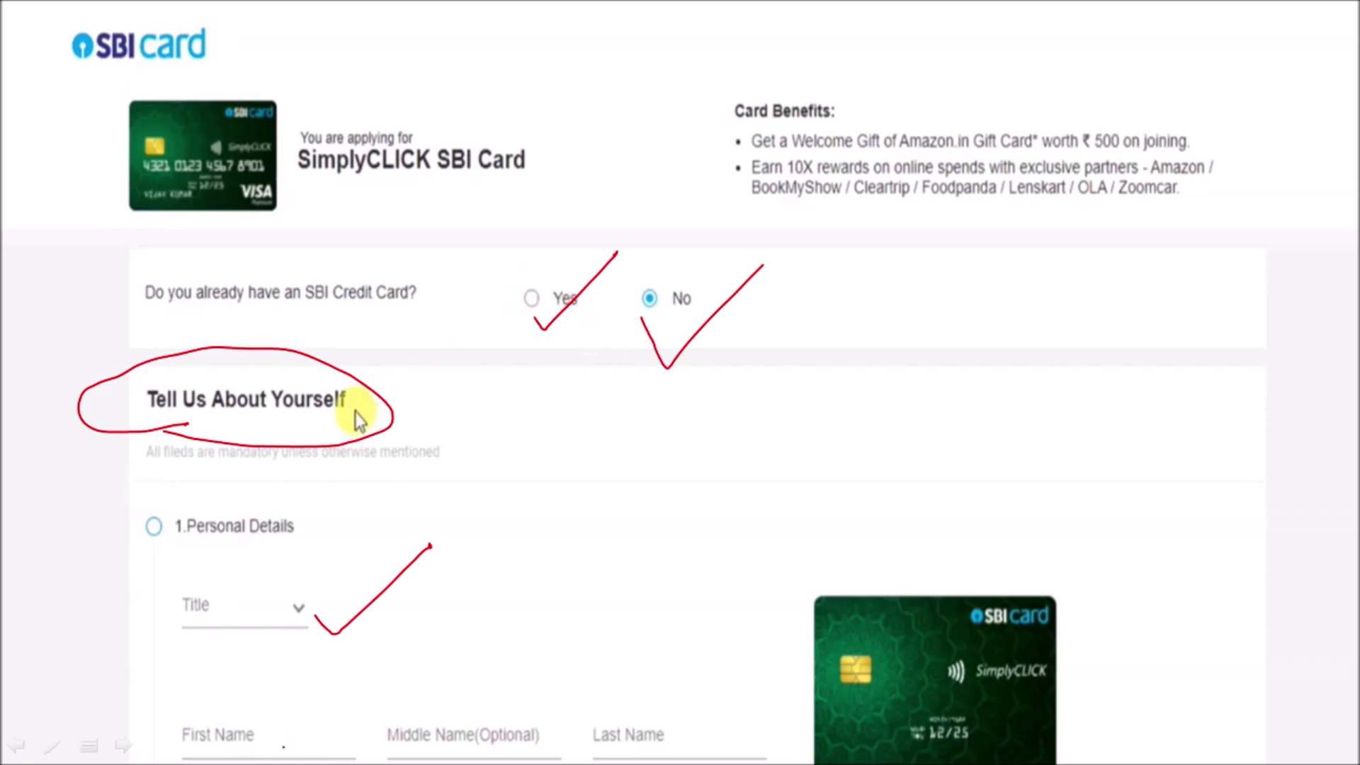
pyautogui.moveTo(309, 723)
pyautogui.mouseDown()
pyautogui.moveTo(327, 753)
pyautogui.moveTo(436, 644)
pyautogui.mouseUp()
pyautogui.click(457, 695)
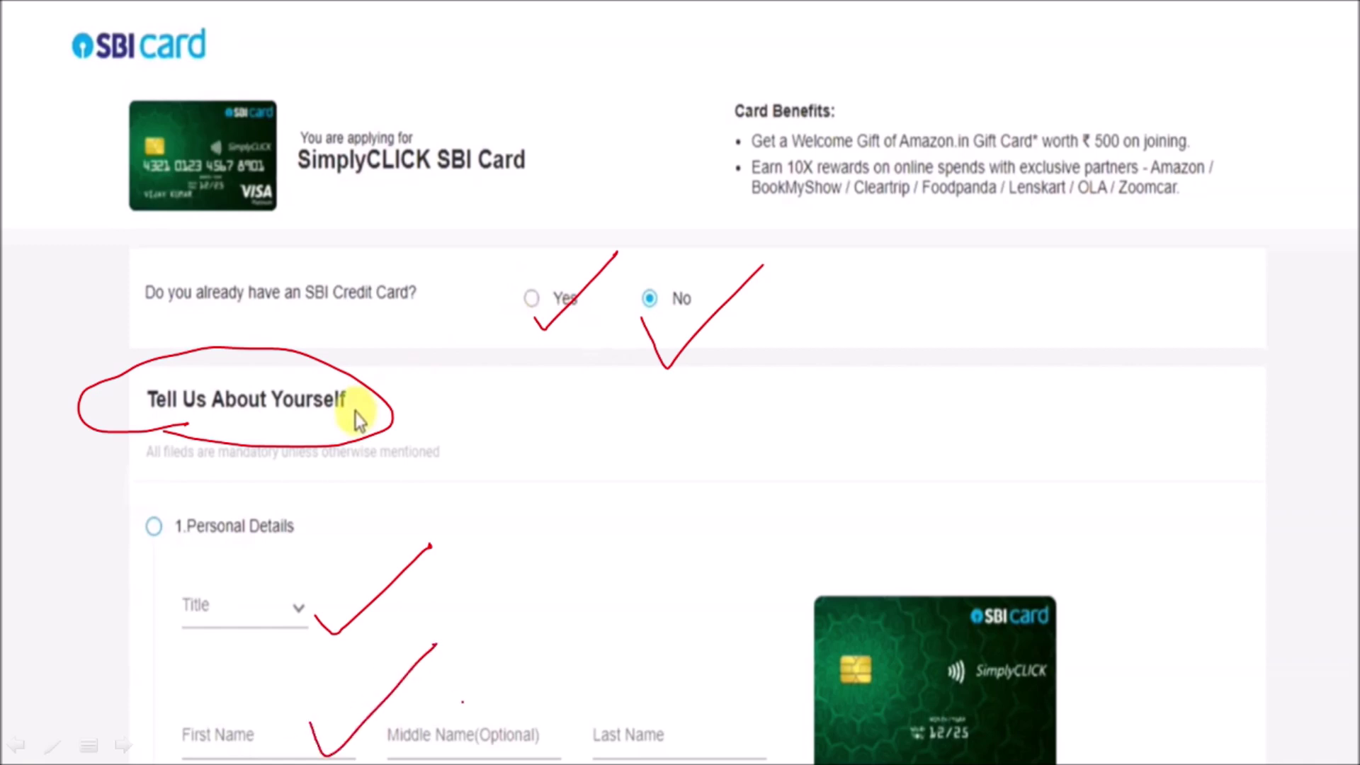
pyautogui.moveTo(463, 703); pyautogui.dragTo(627, 618)
pyautogui.click(646, 717)
pyautogui.moveTo(646, 717); pyautogui.dragTo(793, 587)
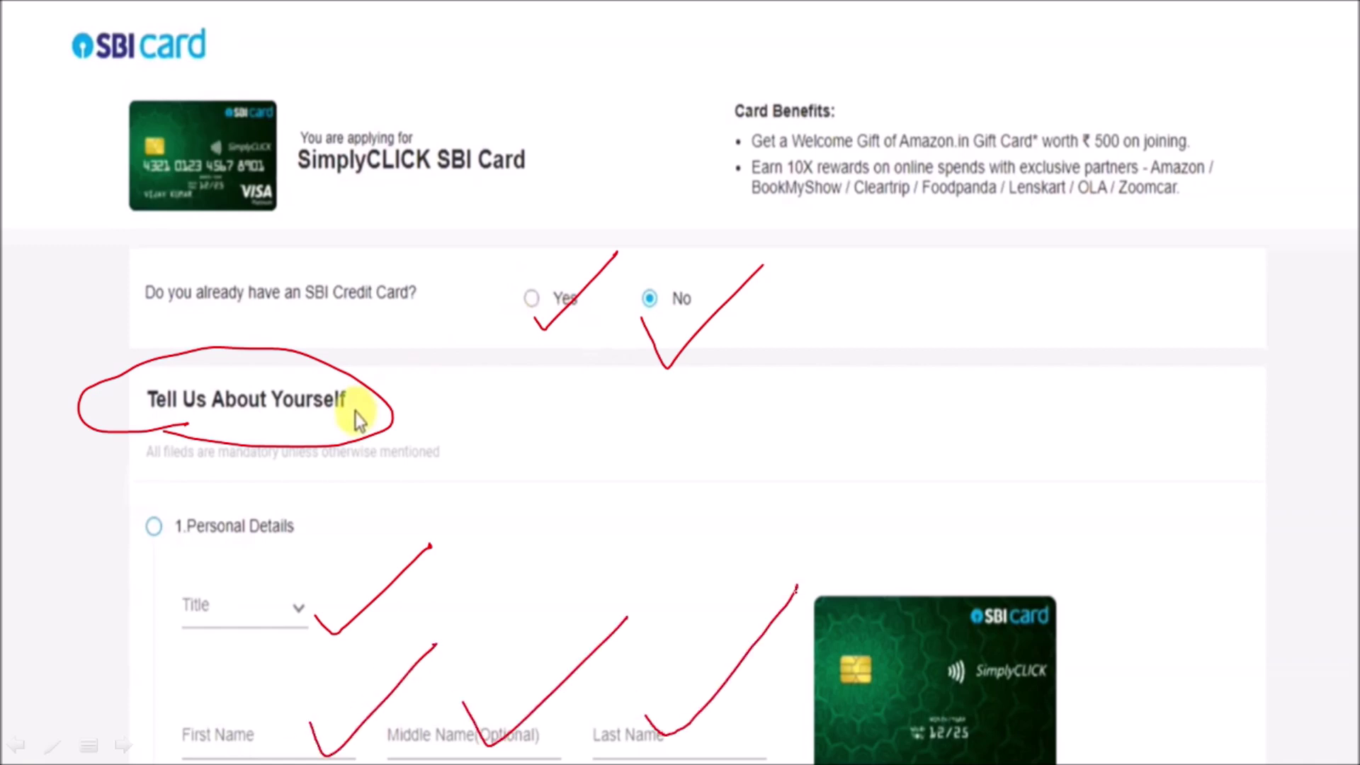
pyautogui.press('Right')
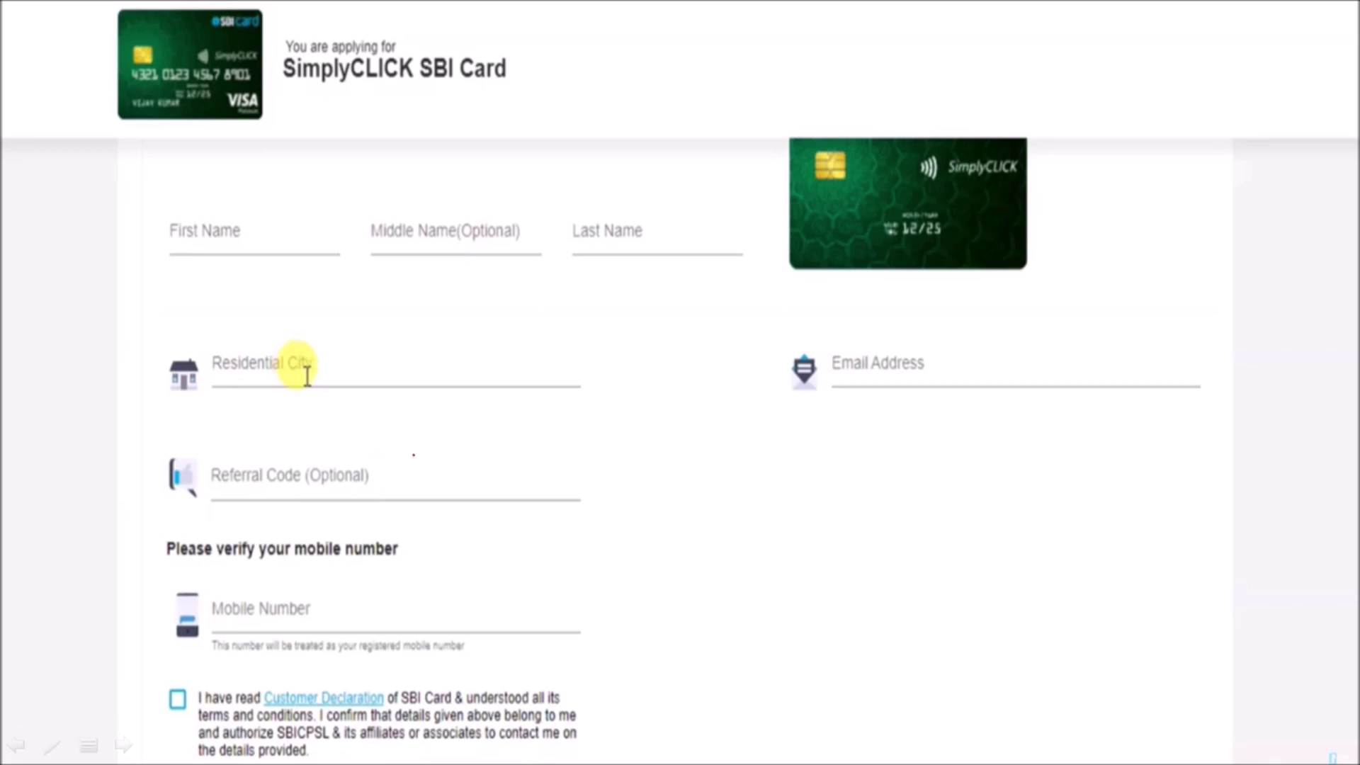
# Tick the Residential City, Email Address, Mobile Number and declaration fields, and mark the Send OTP step
pyautogui.moveTo(349, 367); pyautogui.dragTo(465, 298)
pyautogui.moveTo(920, 337); pyautogui.dragTo(1062, 326)
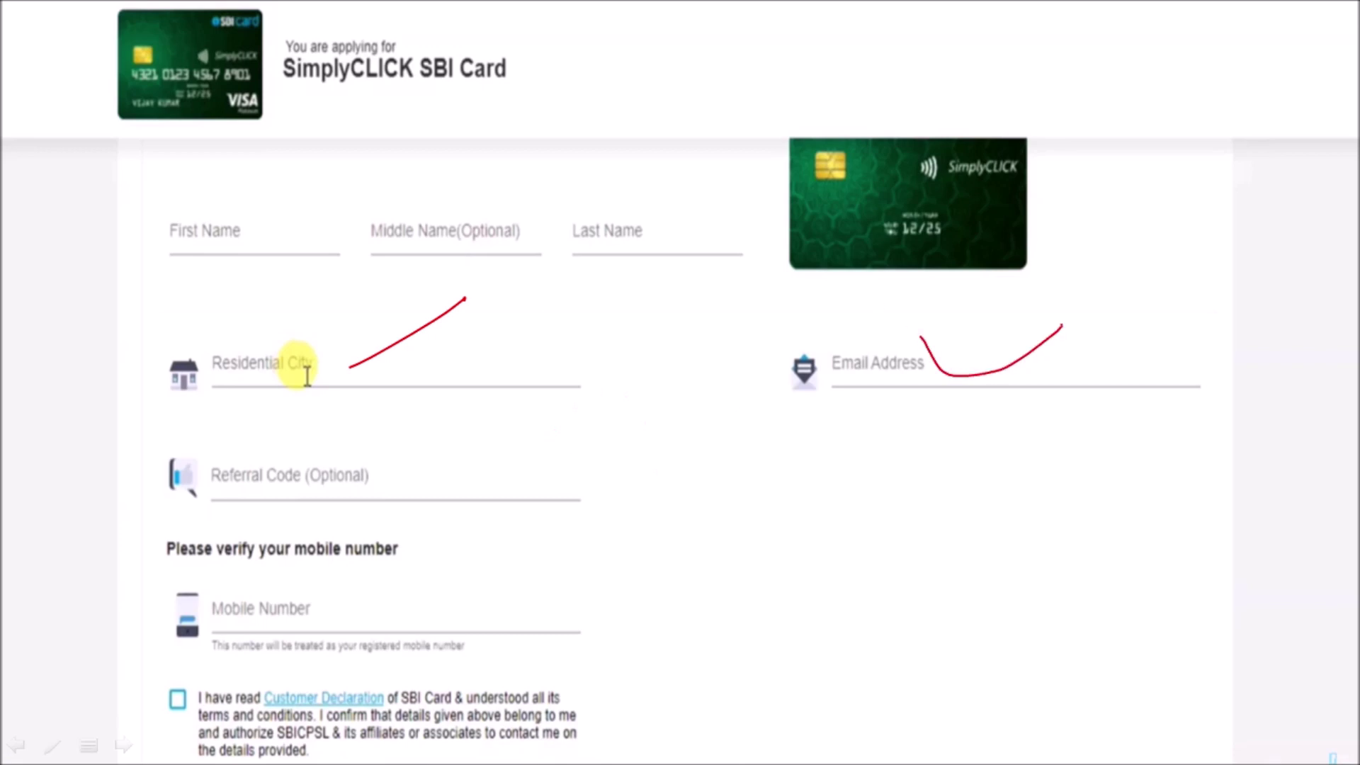
pyautogui.moveTo(320, 599); pyautogui.dragTo(503, 530)
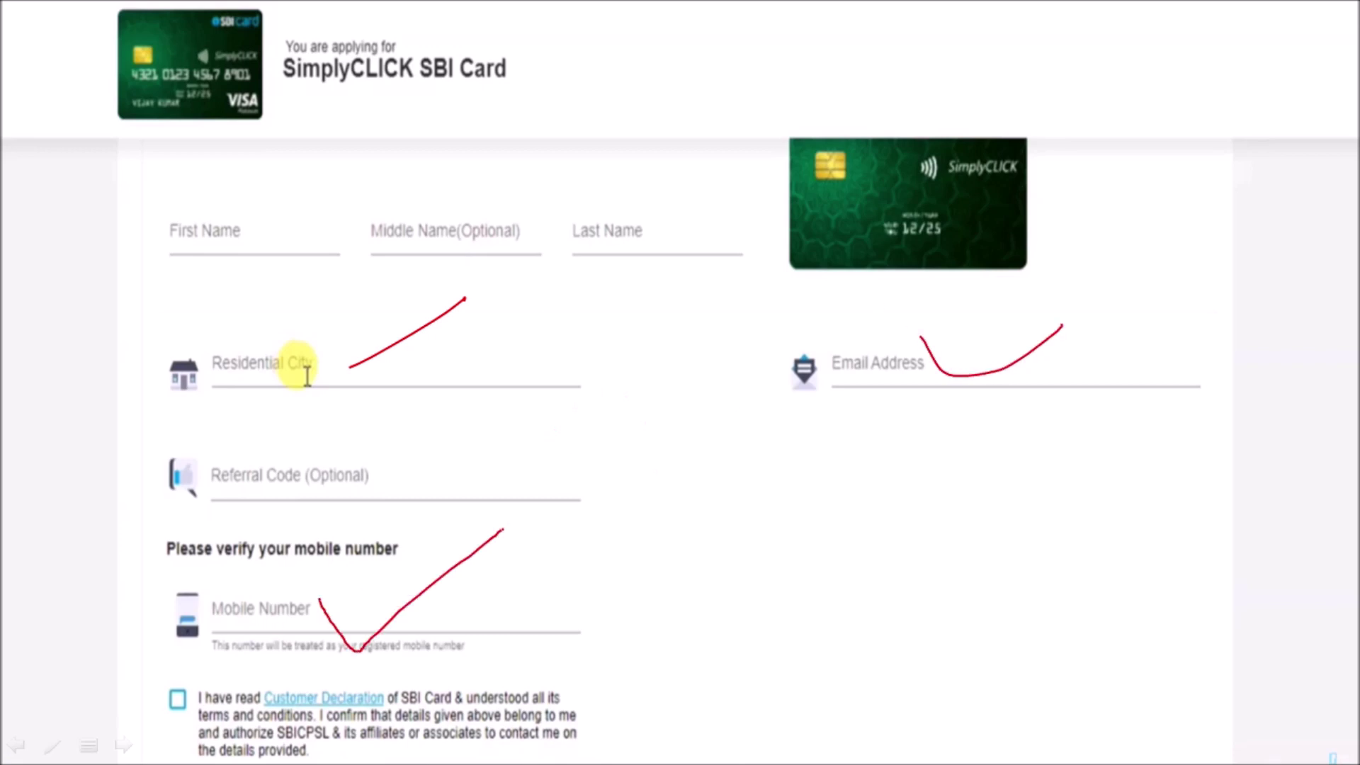
pyautogui.moveTo(160, 697); pyautogui.dragTo(238, 639)
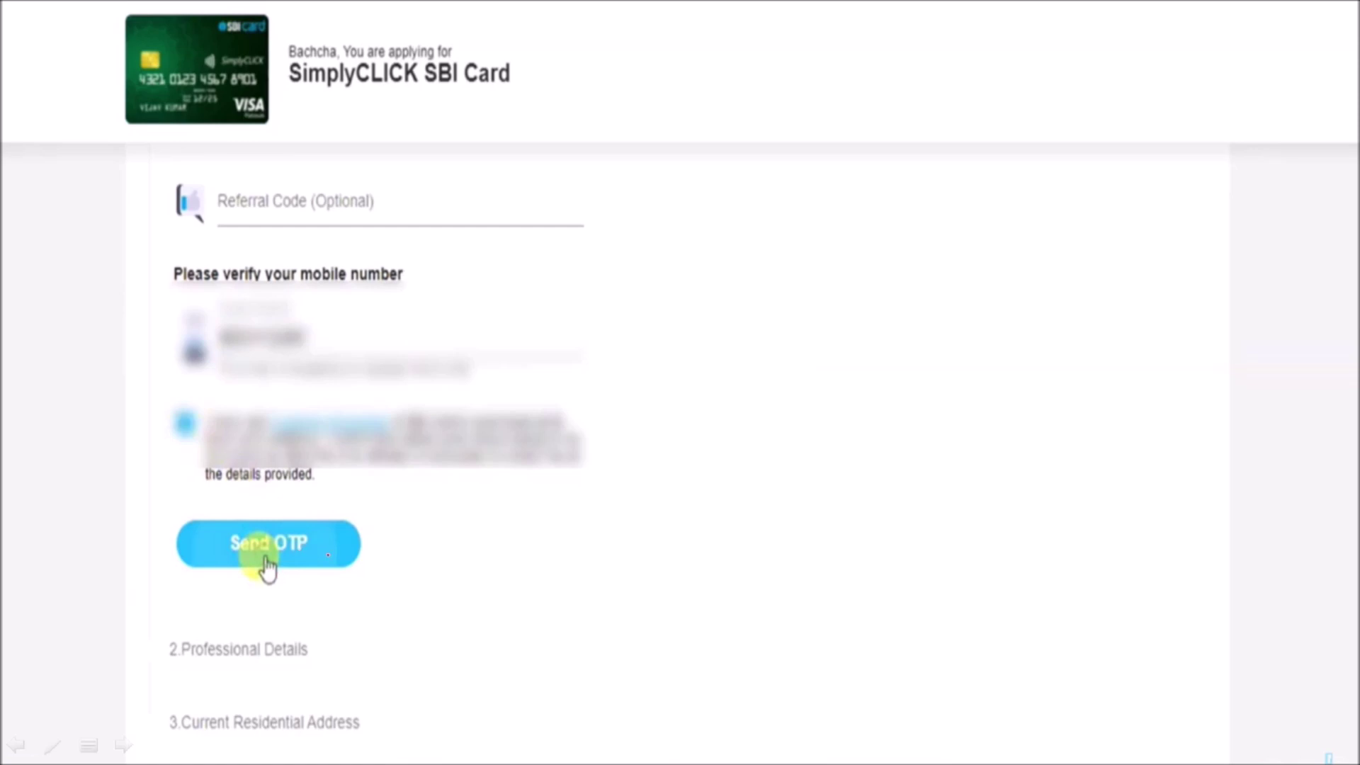
pyautogui.moveTo(328, 555)
pyautogui.mouseDown()
pyautogui.moveTo(346, 590)
pyautogui.moveTo(495, 464)
pyautogui.mouseUp()
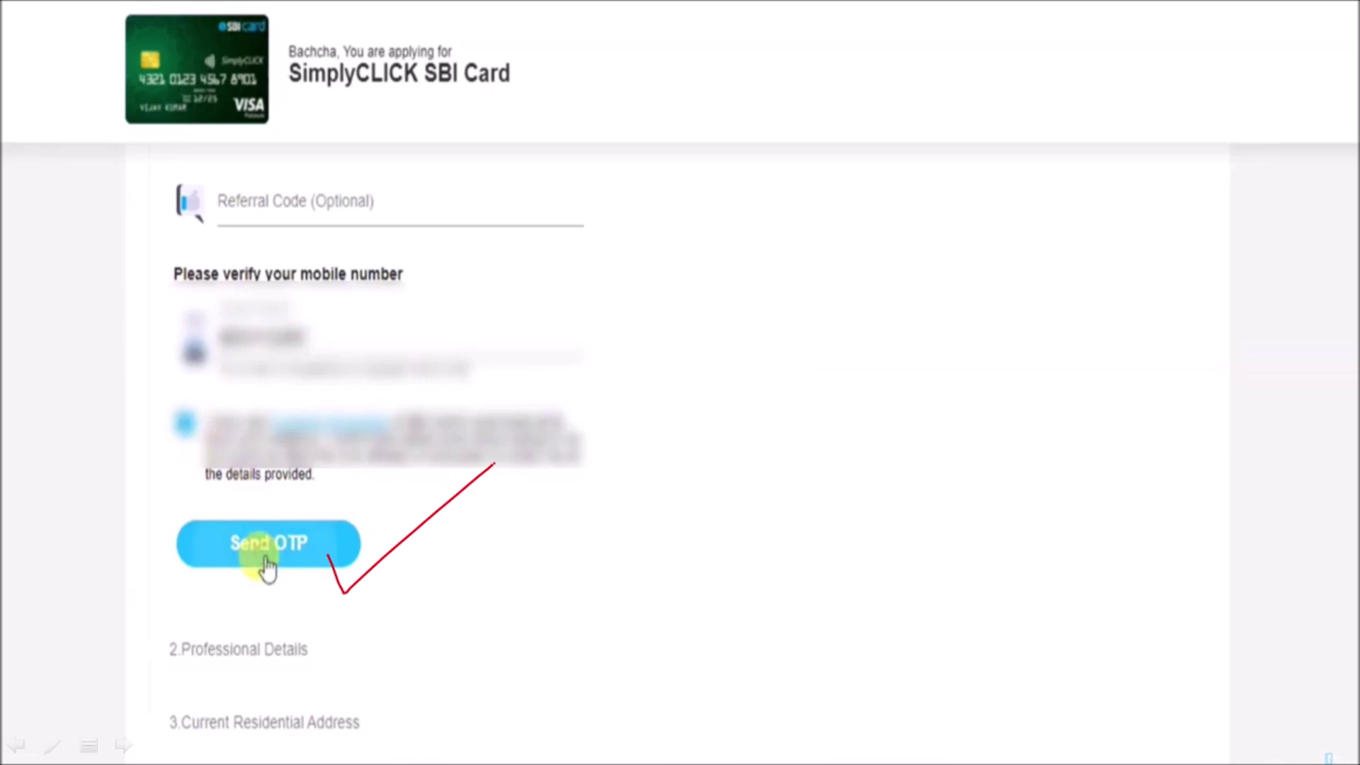
# Send the OTP, mark the mobile number and code entry, then advance to Professional Details
pyautogui.click(268, 560)
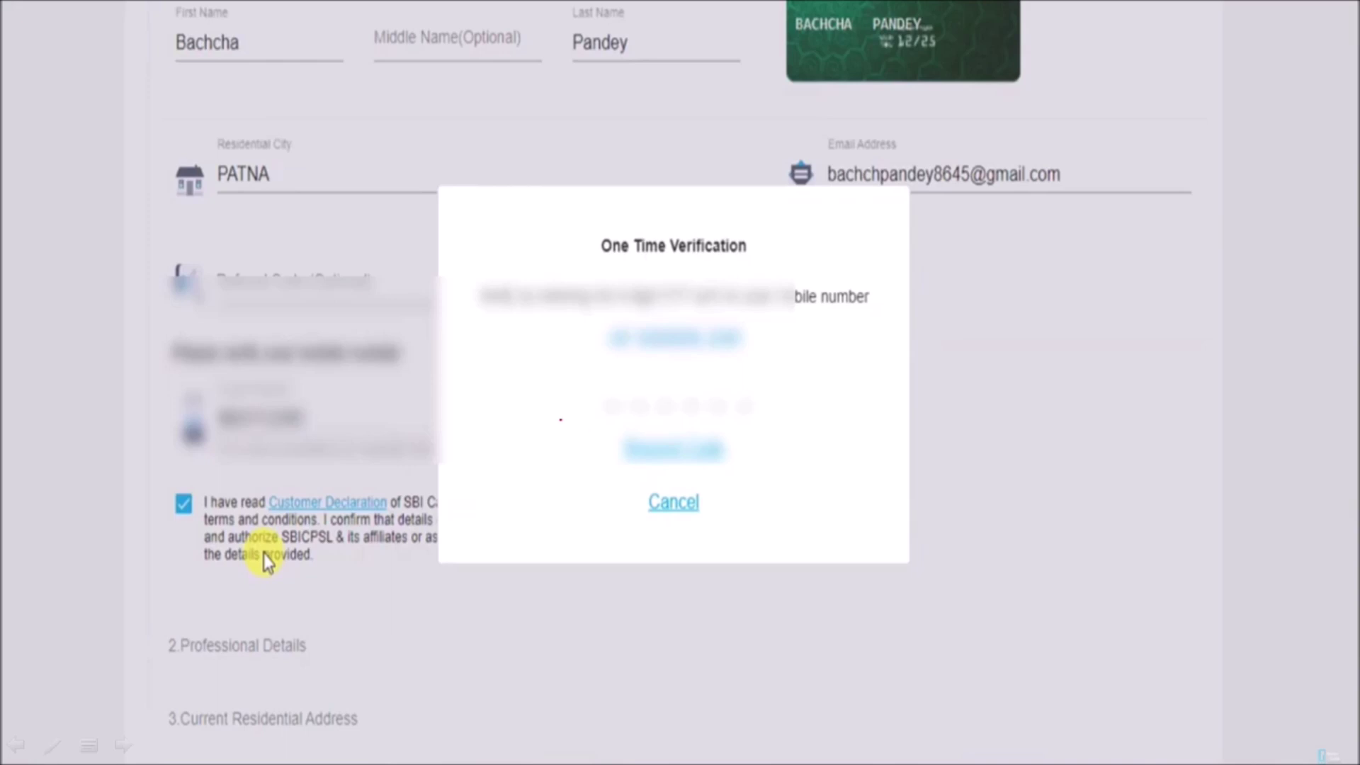
pyautogui.moveTo(628, 376)
pyautogui.mouseDown()
pyautogui.moveTo(712, 374)
pyautogui.moveTo(570, 322)
pyautogui.moveTo(710, 382)
pyautogui.mouseUp()
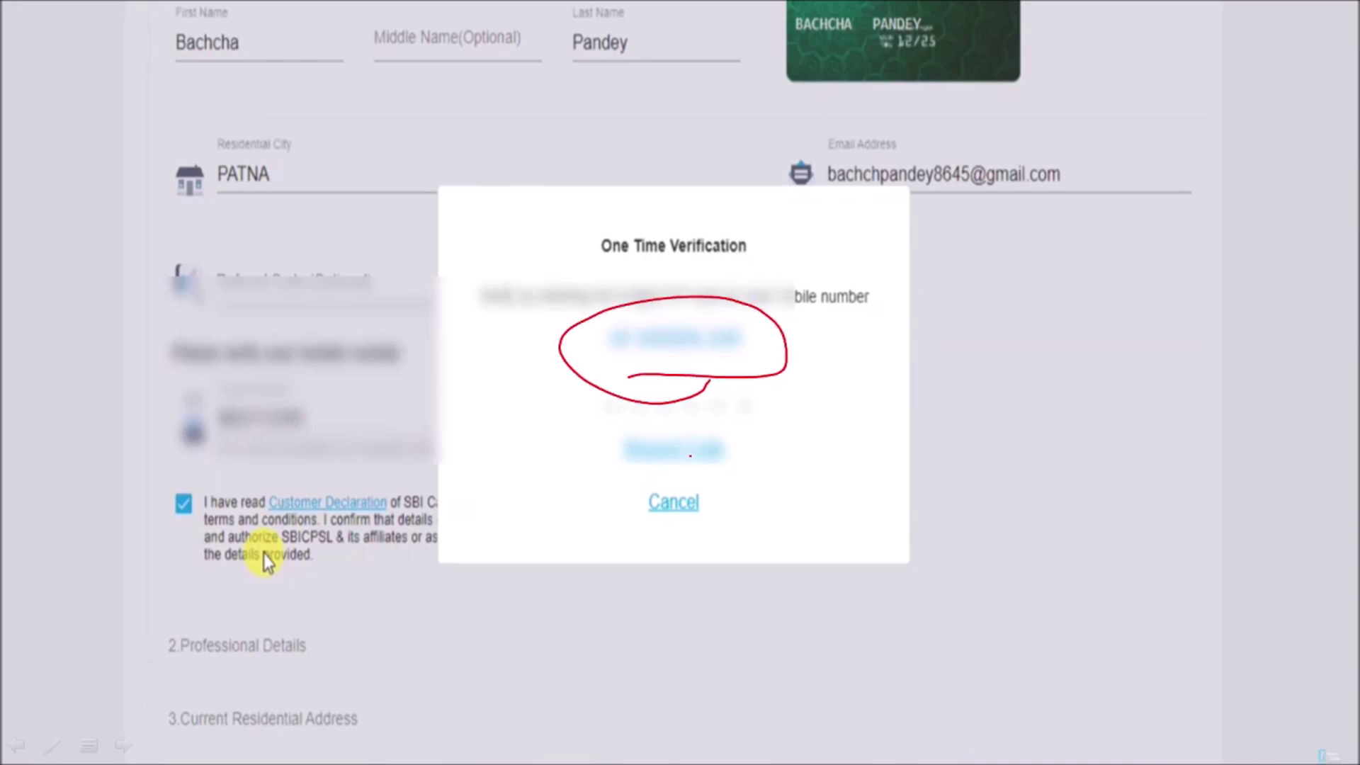
pyautogui.moveTo(689, 456)
pyautogui.mouseDown()
pyautogui.moveTo(730, 471)
pyautogui.moveTo(836, 375)
pyautogui.mouseUp()
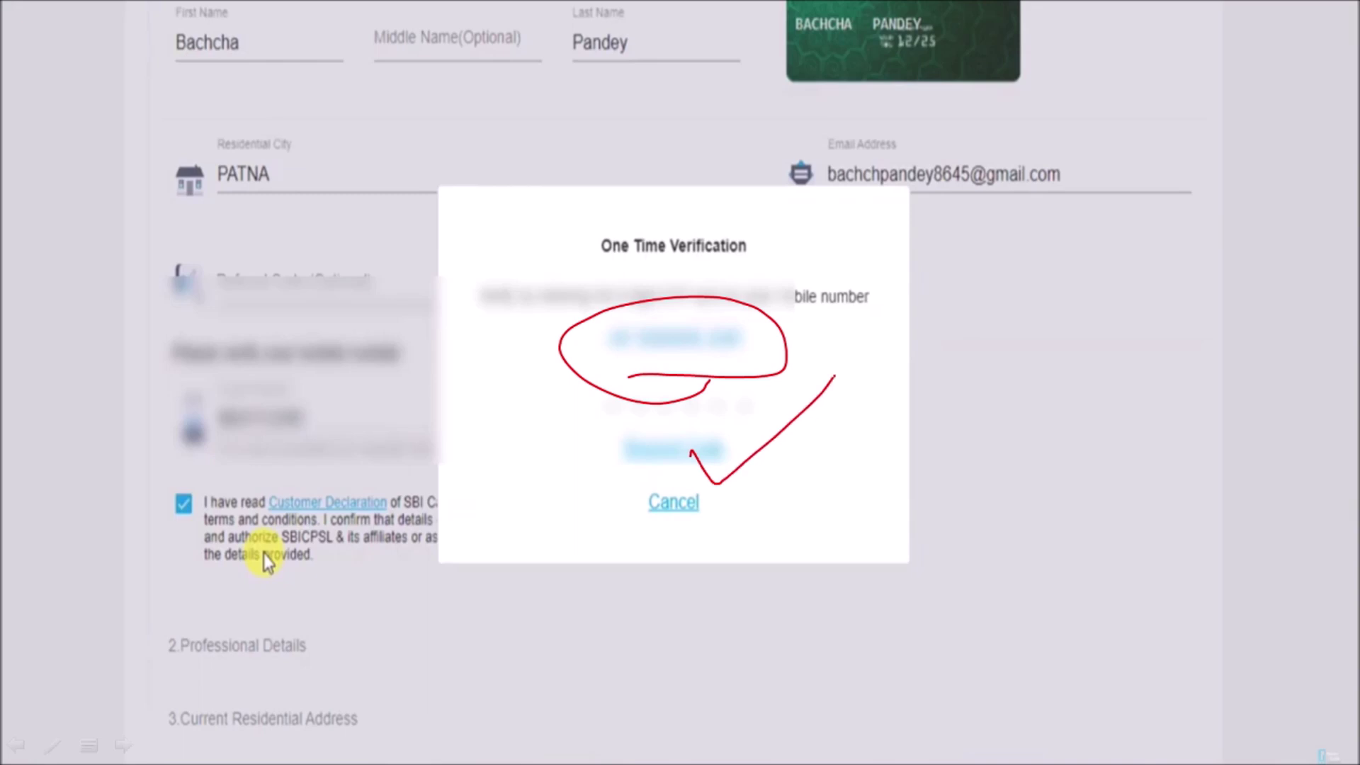
pyautogui.press('Right')
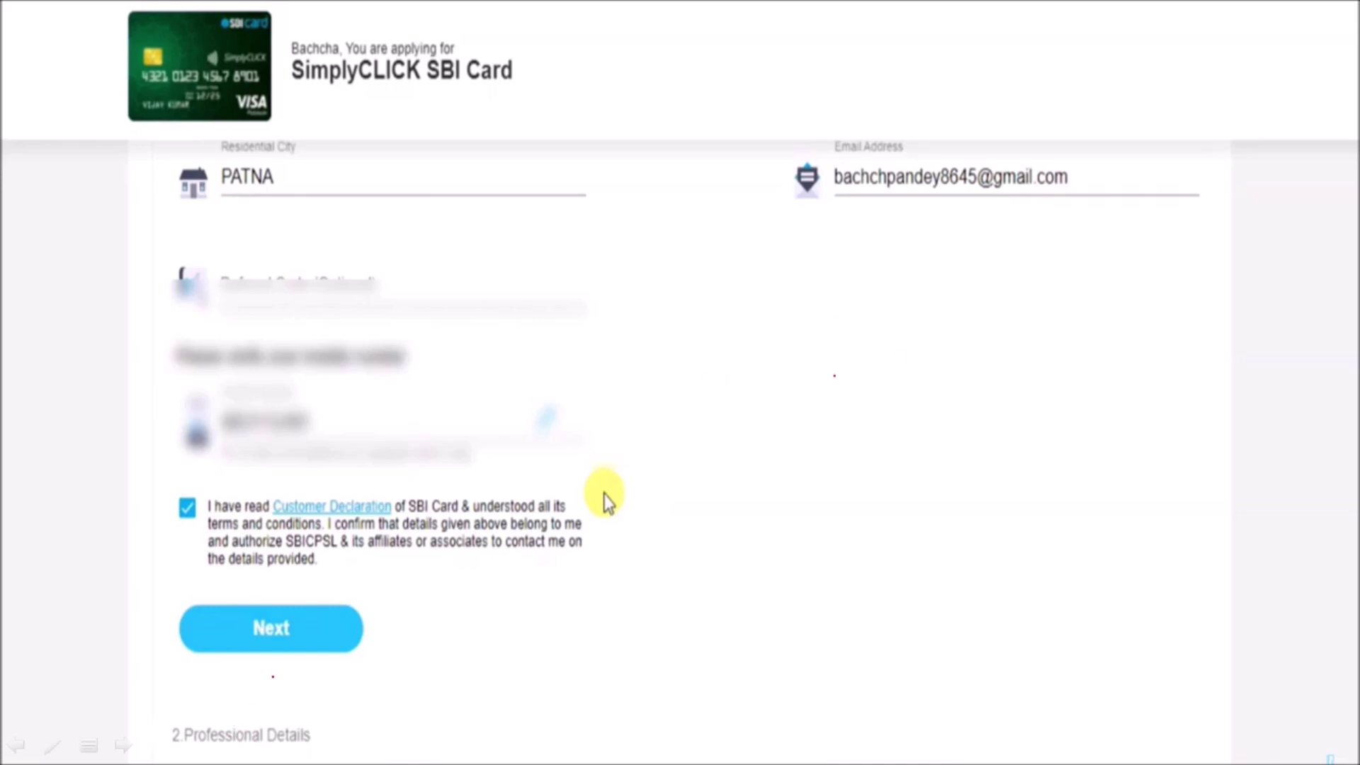
pyautogui.moveTo(286, 641); pyautogui.dragTo(492, 554)
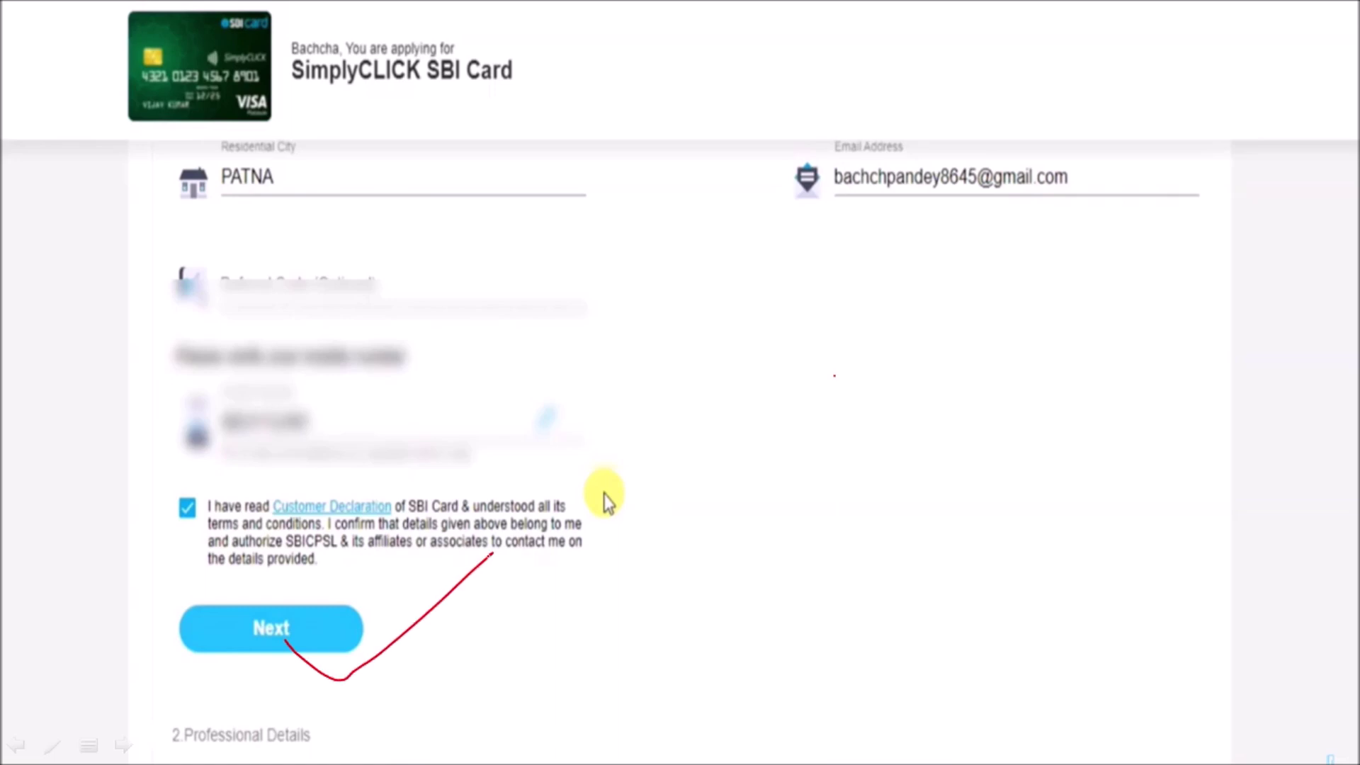
pyautogui.press('Right')
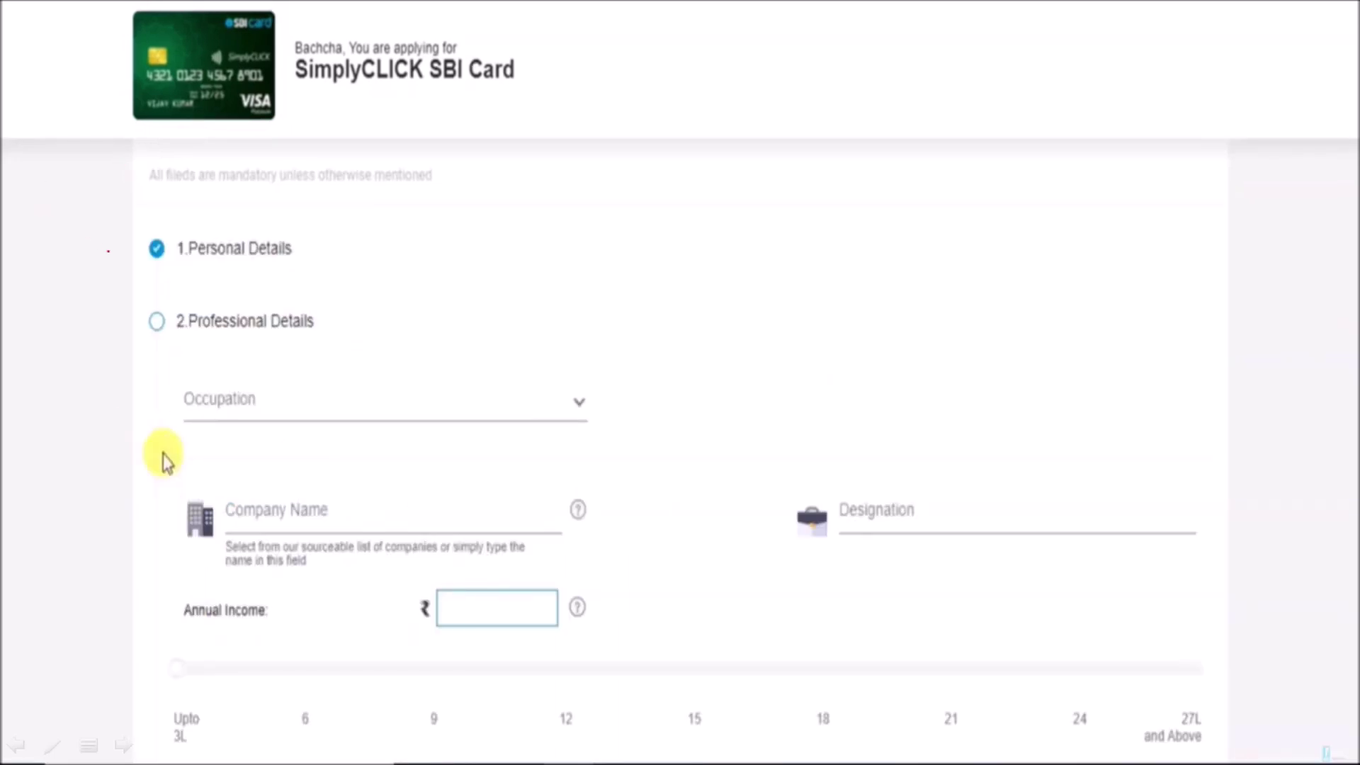
# Circle the completed 1.Personal Details and current 2.Professional Details progress steps
pyautogui.moveTo(124, 256)
pyautogui.mouseDown()
pyautogui.moveTo(198, 283)
pyautogui.moveTo(259, 187)
pyautogui.moveTo(98, 246)
pyautogui.mouseUp()
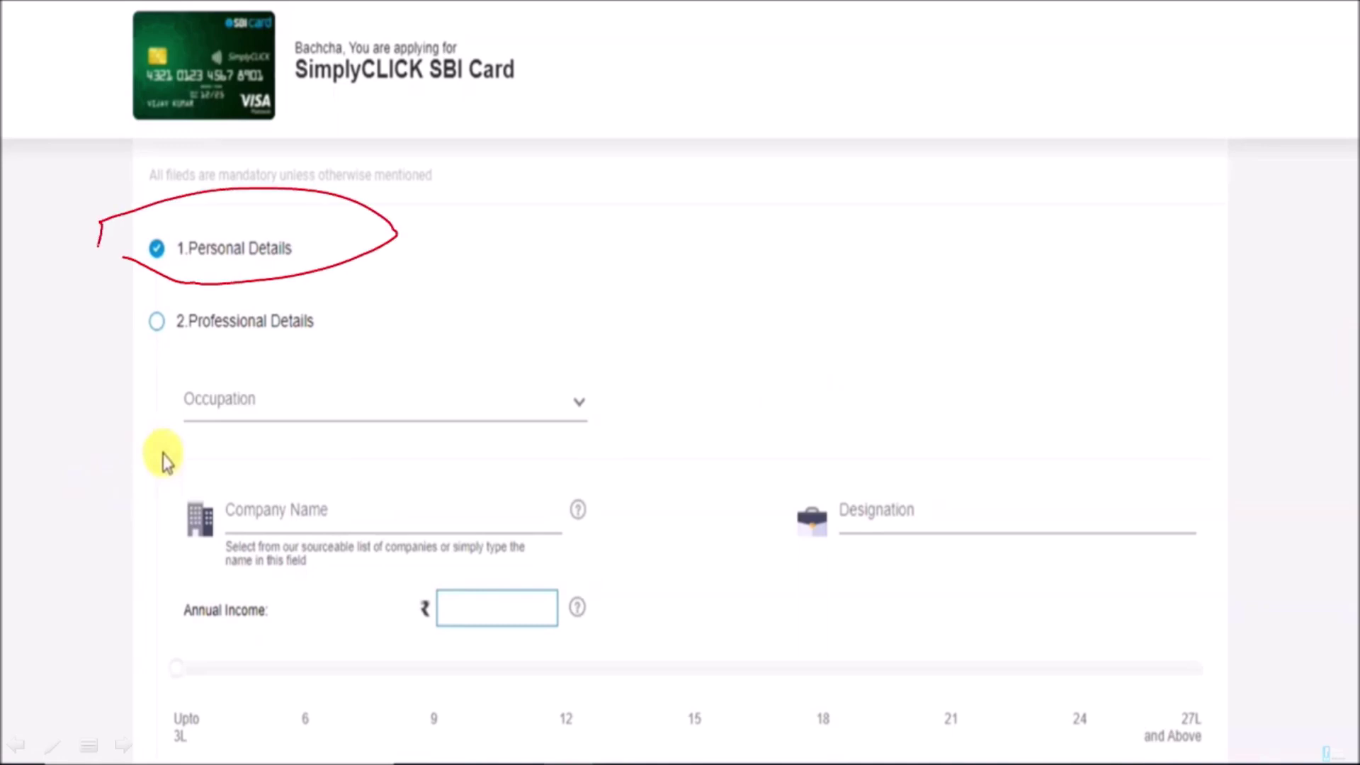
pyautogui.moveTo(182, 292)
pyautogui.mouseDown()
pyautogui.moveTo(97, 315)
pyautogui.moveTo(330, 368)
pyautogui.moveTo(188, 281)
pyautogui.mouseUp()
pyautogui.click(342, 383)
# Tick the Occupation, Company Name and Annual Income fields in red, then advance
pyautogui.moveTo(393, 381)
pyautogui.mouseDown()
pyautogui.moveTo(541, 333)
pyautogui.moveTo(670, 242)
pyautogui.mouseUp()
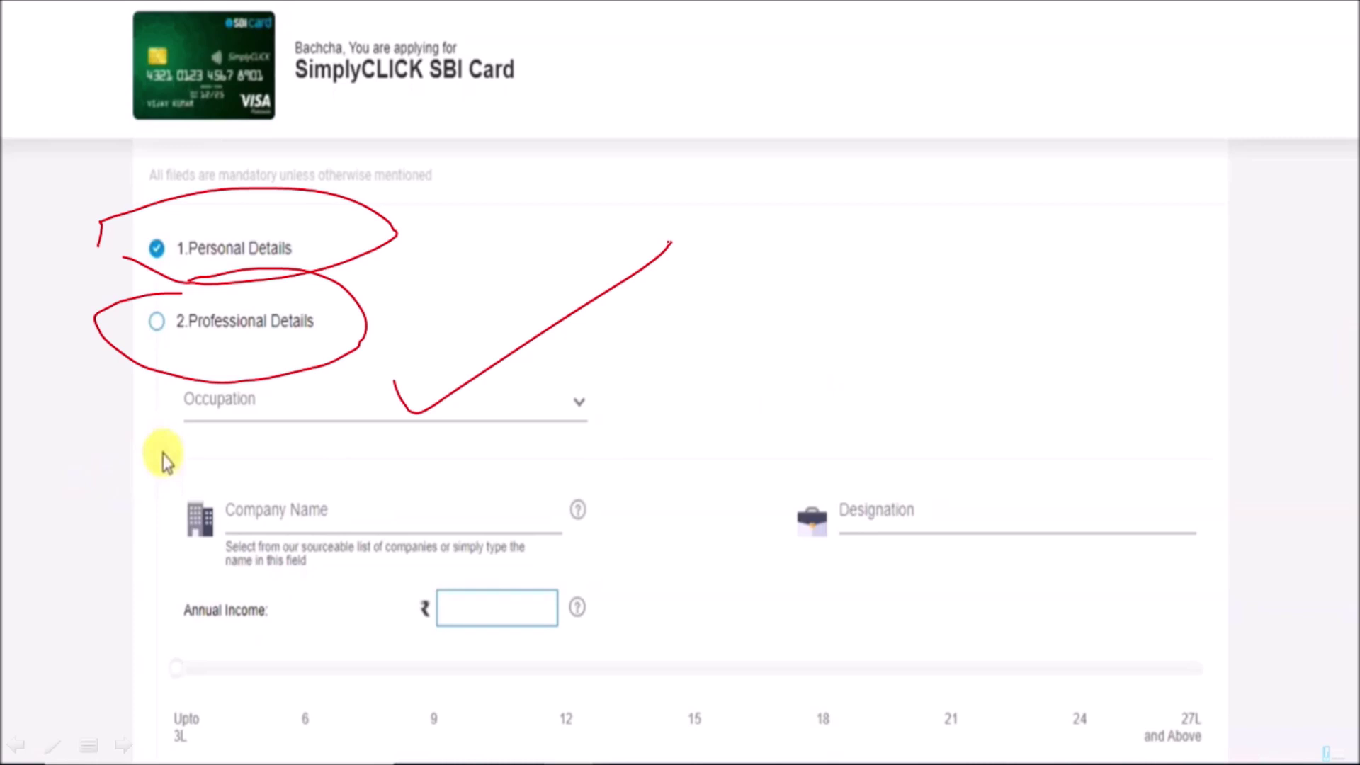
pyautogui.moveTo(603, 406)
pyautogui.mouseDown()
pyautogui.moveTo(606, 479)
pyautogui.moveTo(694, 425)
pyautogui.mouseUp()
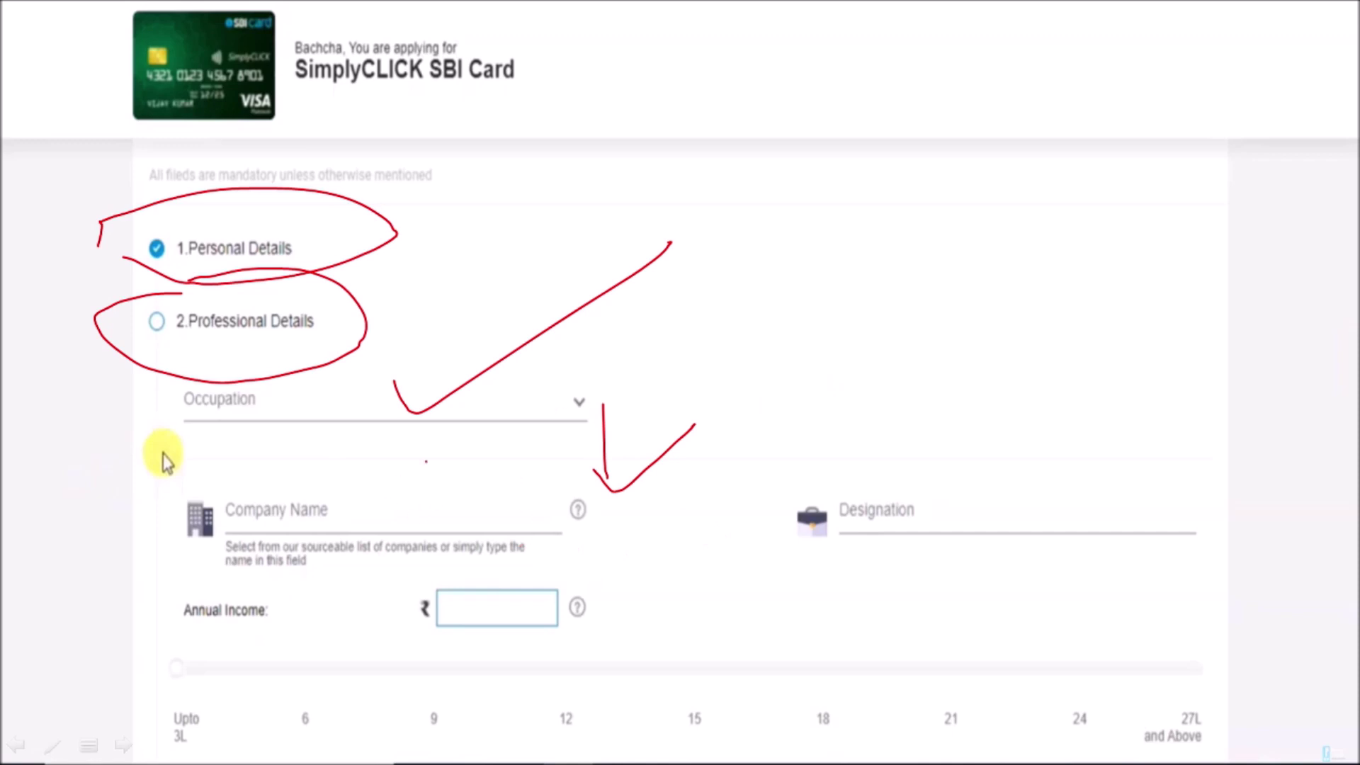
pyautogui.moveTo(393, 523)
pyautogui.mouseDown()
pyautogui.moveTo(426, 549)
pyautogui.moveTo(494, 490)
pyautogui.mouseUp()
pyautogui.moveTo(487, 614)
pyautogui.mouseDown()
pyautogui.moveTo(517, 625)
pyautogui.moveTo(638, 543)
pyautogui.mouseUp()
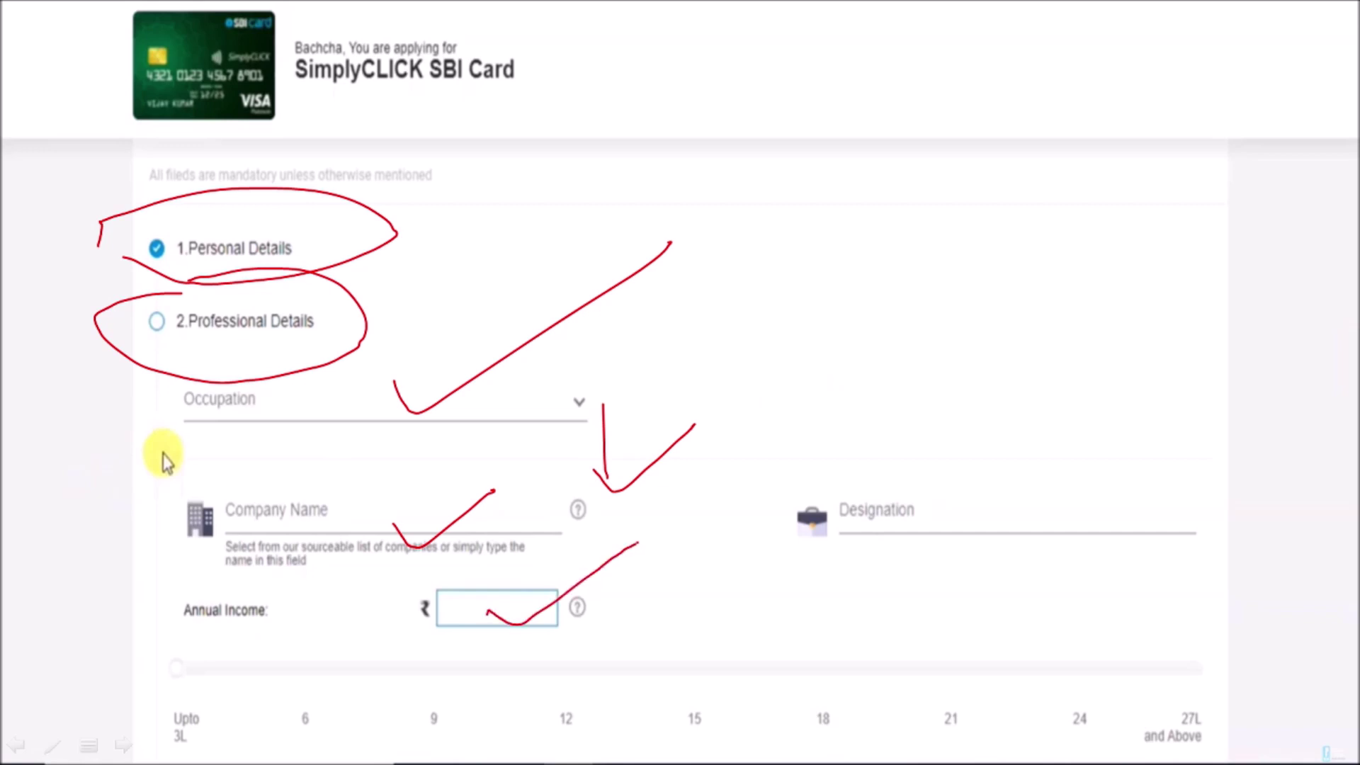
pyautogui.press('Right')
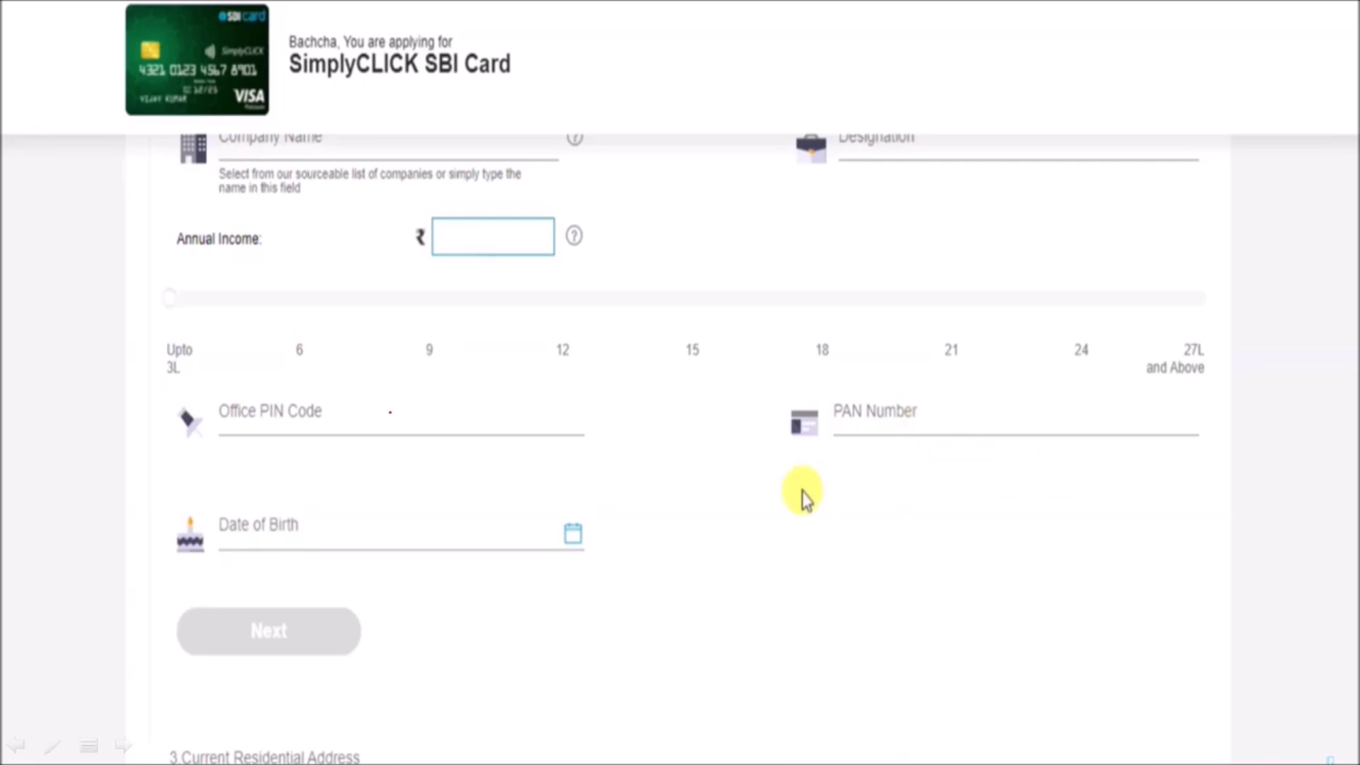
# Tick the Office PIN Code, PAN Number and Date of Birth fields in red, then advance
pyautogui.moveTo(390, 412)
pyautogui.mouseDown()
pyautogui.moveTo(397, 449)
pyautogui.moveTo(563, 369)
pyautogui.mouseUp()
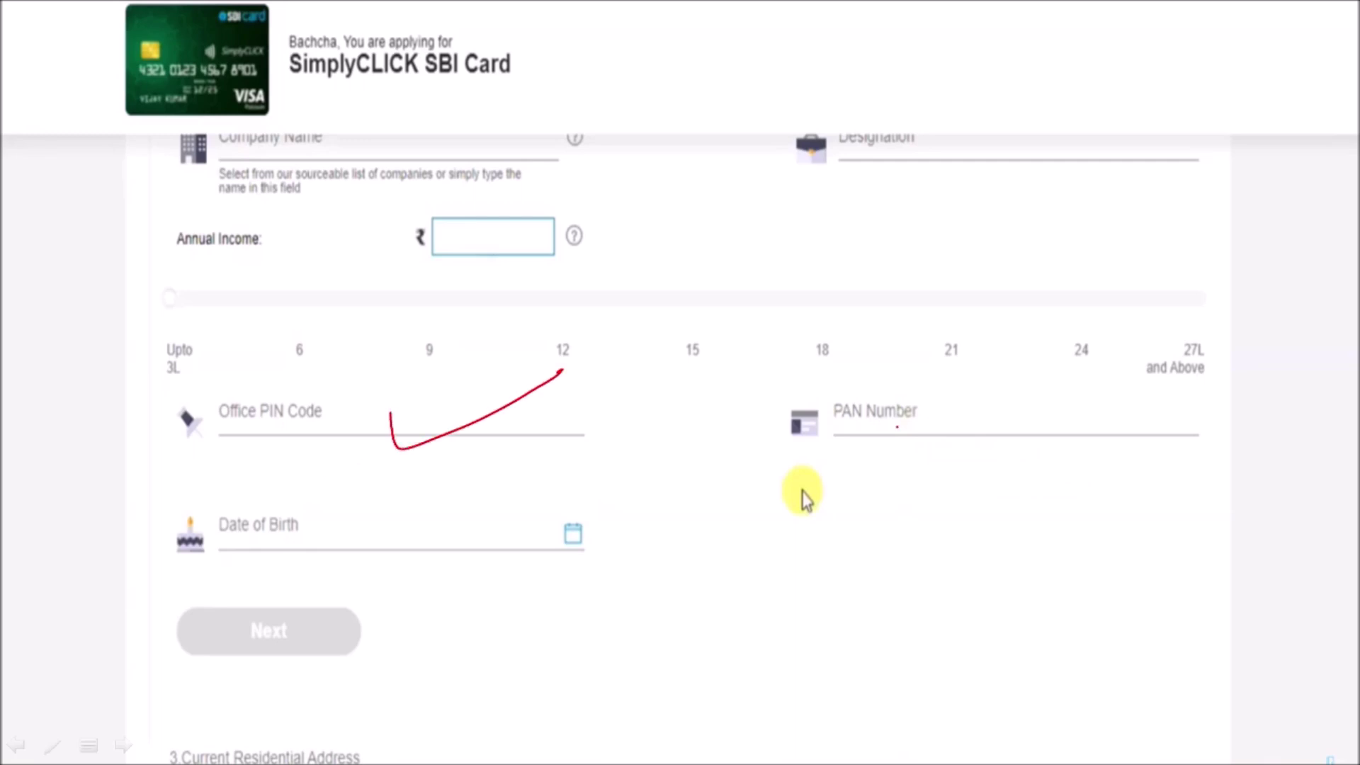
pyautogui.moveTo(934, 418)
pyautogui.mouseDown()
pyautogui.moveTo(1006, 438)
pyautogui.moveTo(1055, 400)
pyautogui.mouseUp()
pyautogui.moveTo(499, 523)
pyautogui.mouseDown()
pyautogui.moveTo(560, 597)
pyautogui.moveTo(742, 471)
pyautogui.mouseUp()
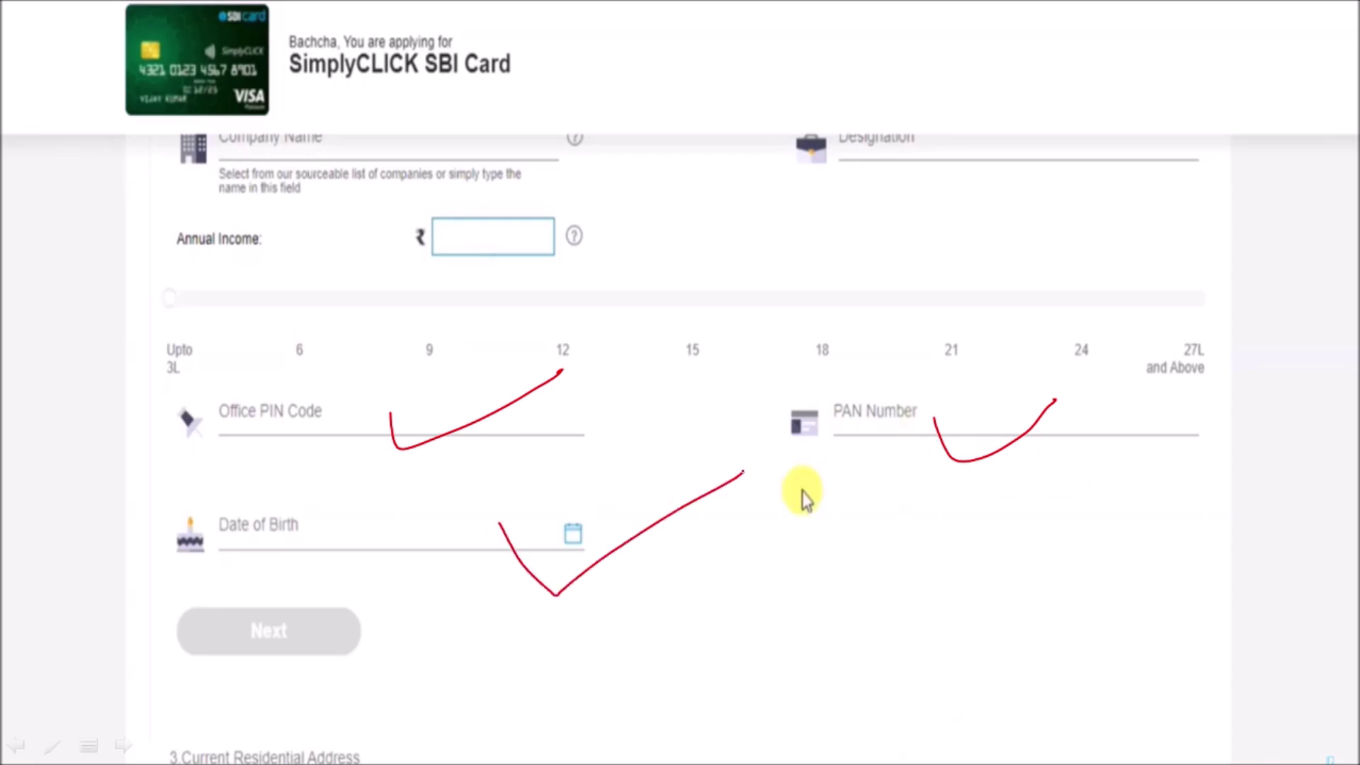
pyautogui.press('Right')
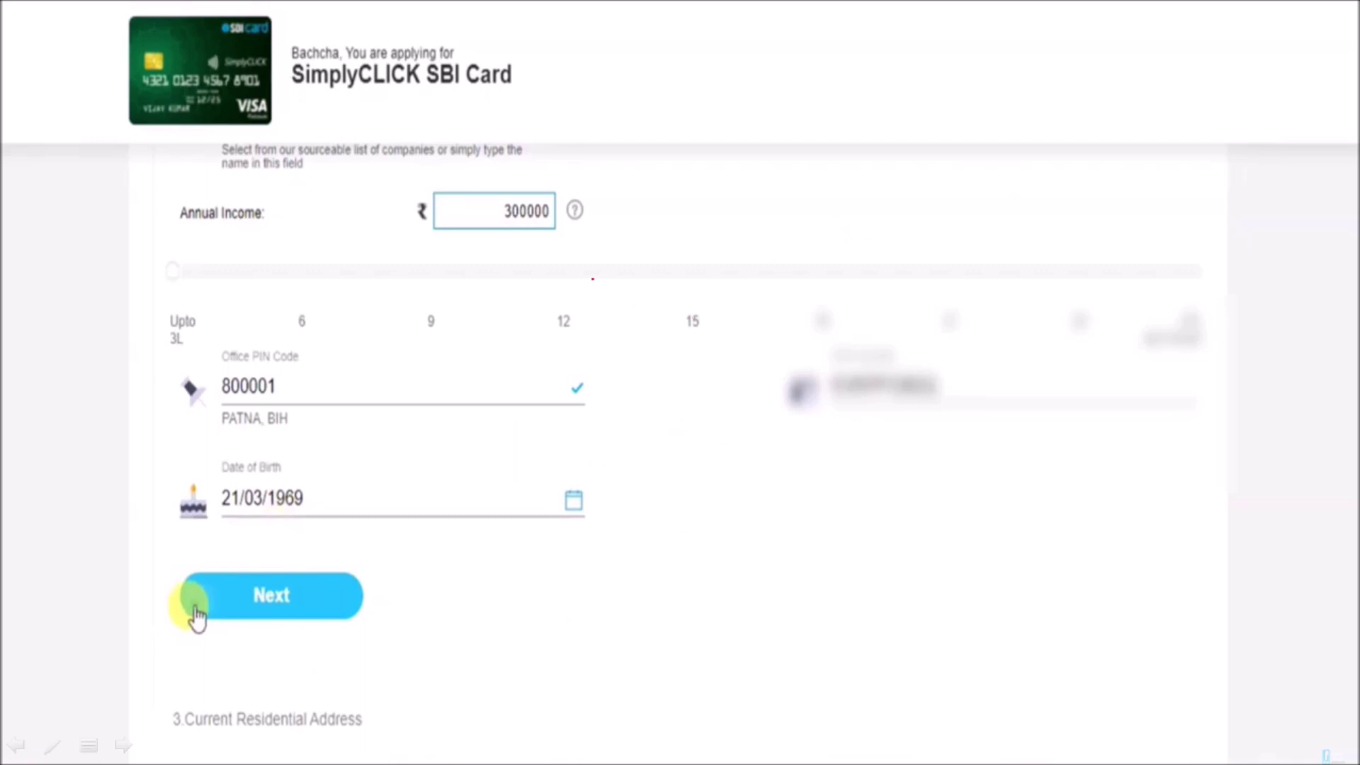
# Mark the proceed step, circle the 300000 annual income, and continue to Current Residential Address
pyautogui.moveTo(341, 587)
pyautogui.mouseDown()
pyautogui.moveTo(403, 622)
pyautogui.moveTo(484, 558)
pyautogui.mouseUp()
pyautogui.moveTo(356, 240)
pyautogui.mouseDown()
pyautogui.moveTo(624, 222)
pyautogui.moveTo(397, 185)
pyautogui.moveTo(395, 231)
pyautogui.mouseUp()
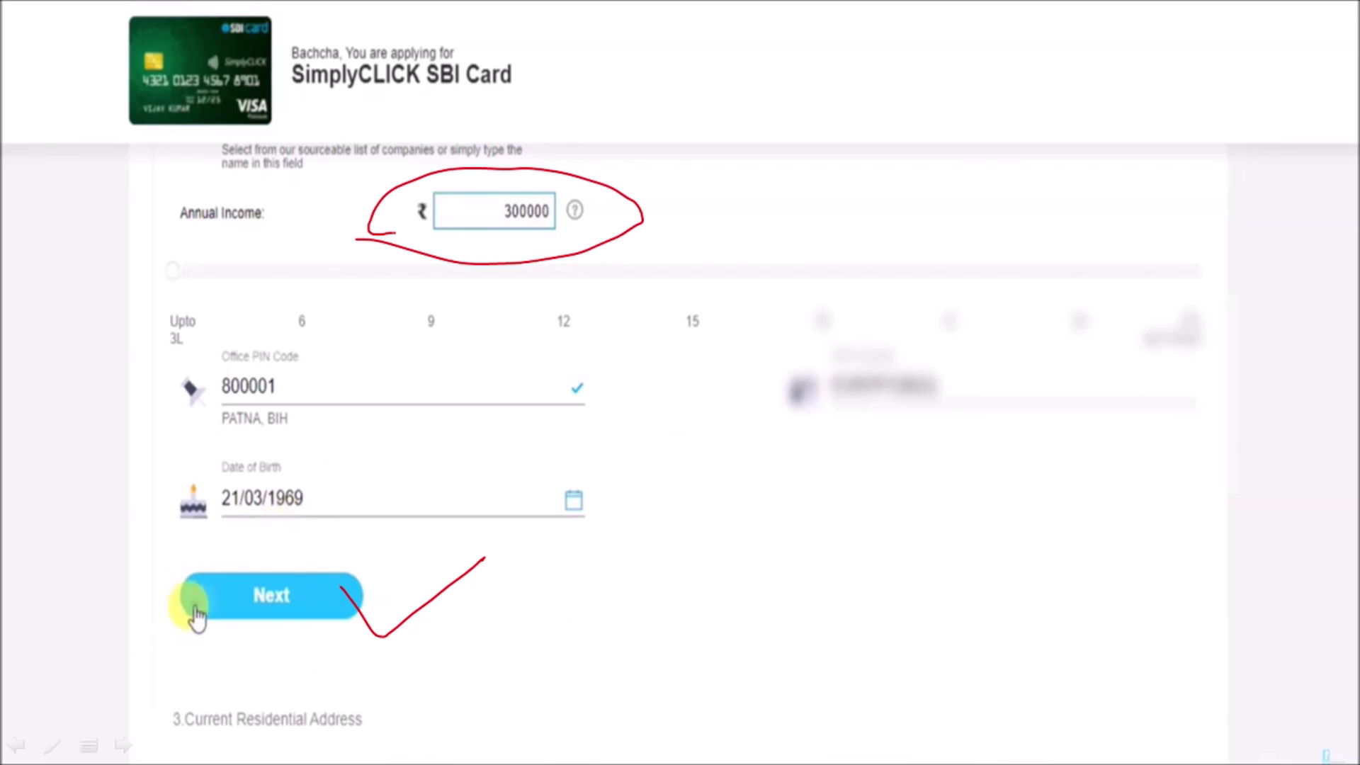
pyautogui.click(197, 616)
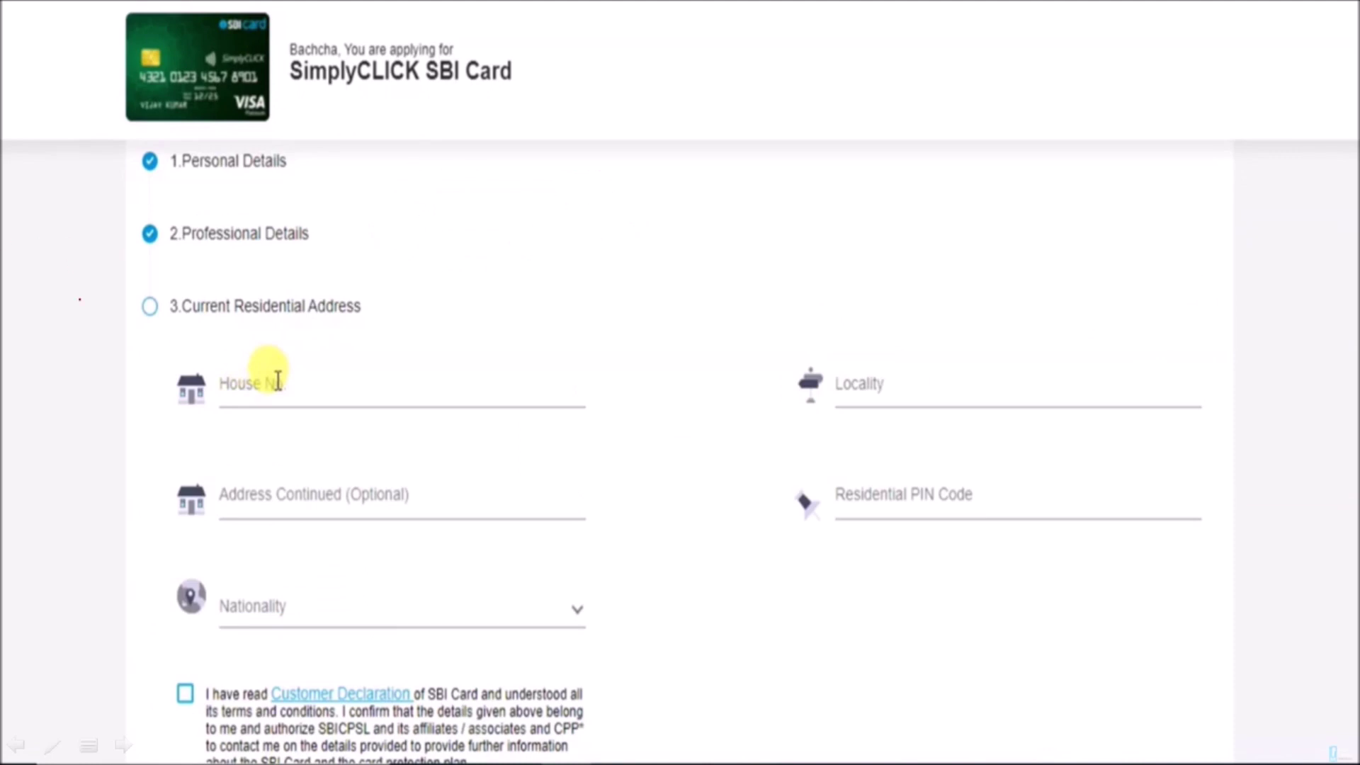
# Circle the address heading and tick House No., Locality, Address Continued, PIN Code and Nationality fields
pyautogui.moveTo(201, 290)
pyautogui.mouseDown()
pyautogui.moveTo(165, 287)
pyautogui.moveTo(215, 344)
pyautogui.moveTo(298, 262)
pyautogui.moveTo(153, 280)
pyautogui.mouseUp()
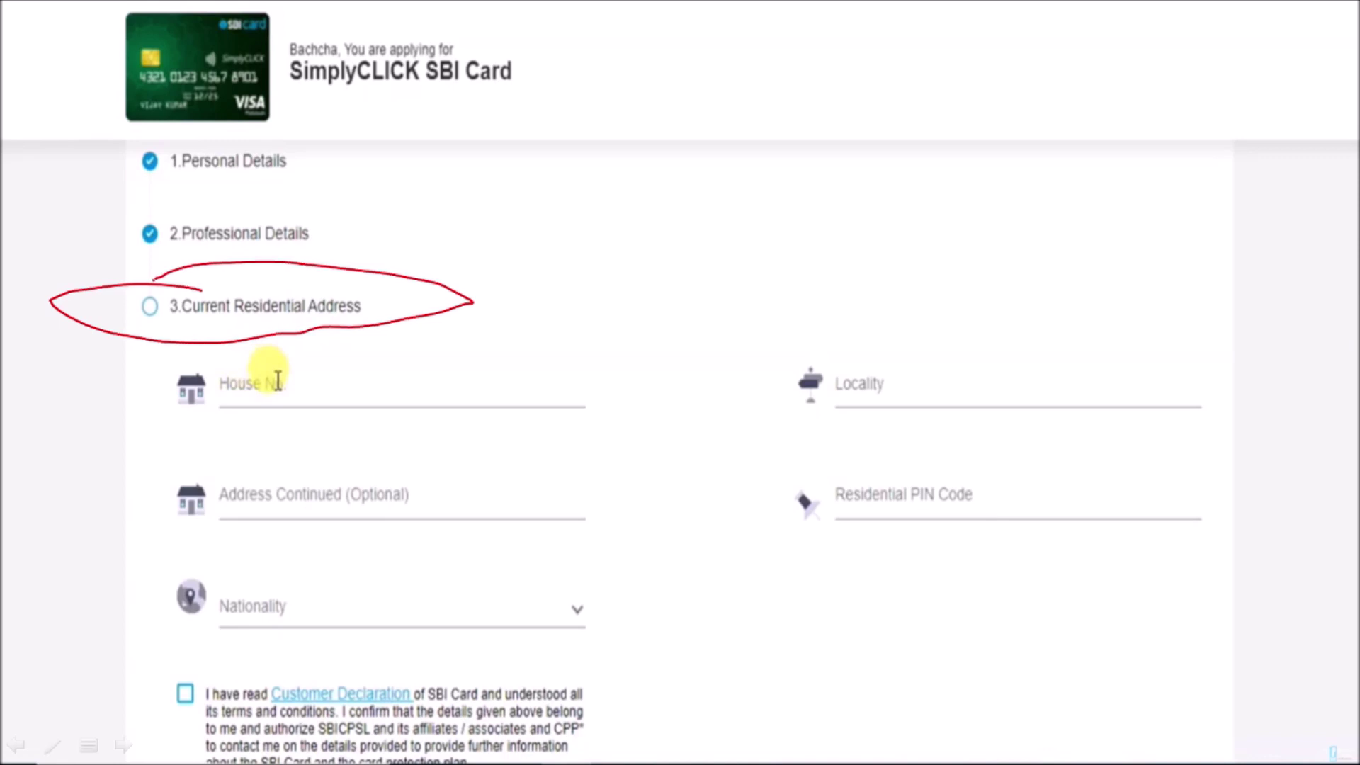
pyautogui.moveTo(368, 380); pyautogui.dragTo(480, 365)
pyautogui.moveTo(903, 380); pyautogui.dragTo(1002, 384)
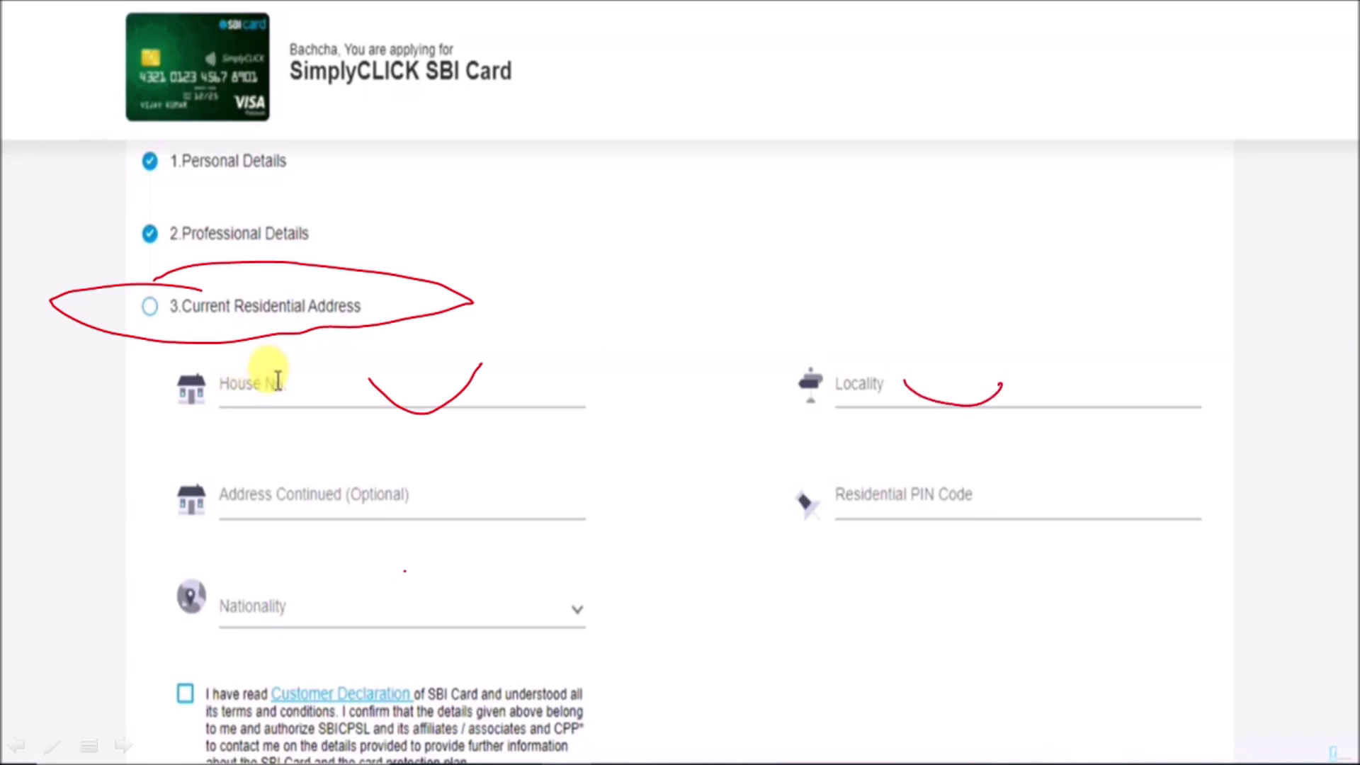
pyautogui.moveTo(445, 502); pyautogui.dragTo(638, 469)
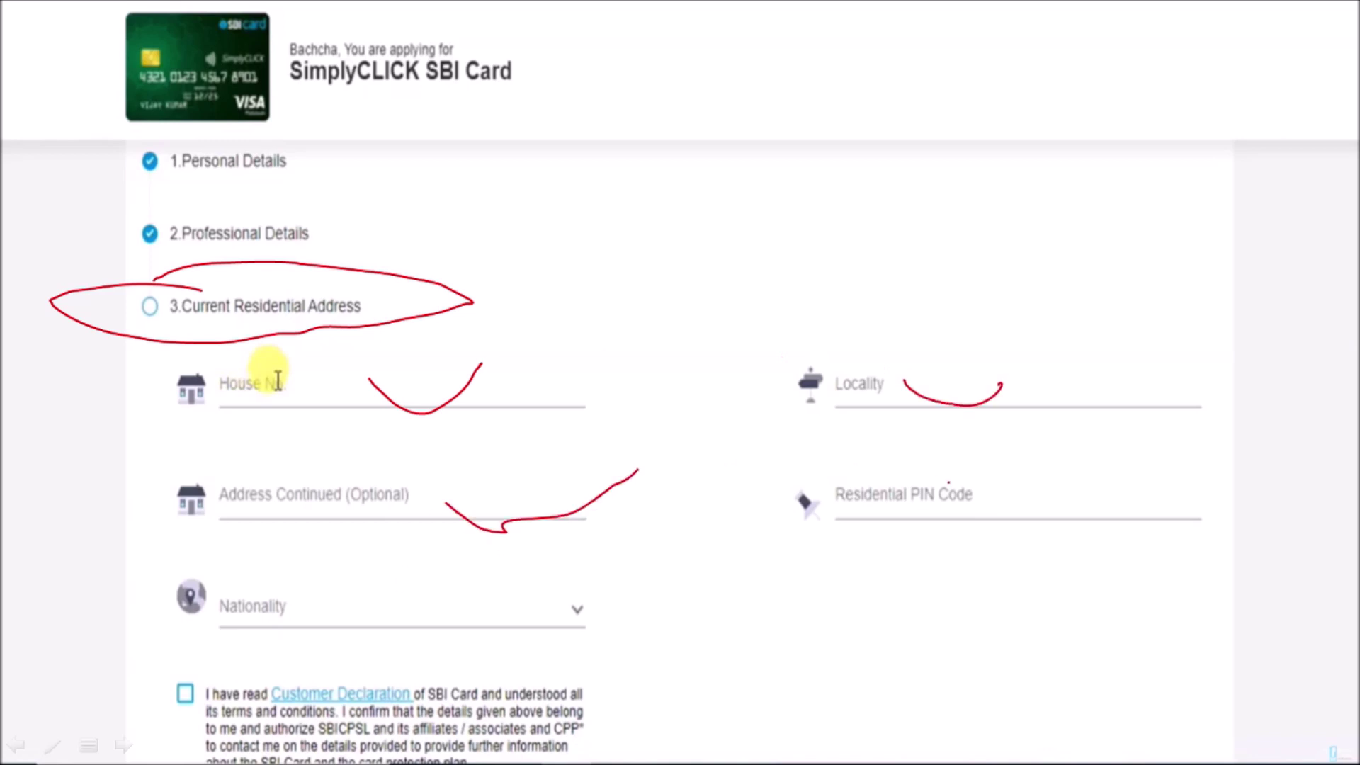
pyautogui.moveTo(949, 502)
pyautogui.mouseDown()
pyautogui.moveTo(992, 547)
pyautogui.moveTo(1150, 438)
pyautogui.mouseUp()
pyautogui.moveTo(512, 612)
pyautogui.mouseDown()
pyautogui.moveTo(571, 641)
pyautogui.moveTo(731, 547)
pyautogui.mouseUp()
# Arrow down to the customer declaration, tick it, and mark the Submit step
pyautogui.moveTo(695, 607)
pyautogui.mouseDown()
pyautogui.moveTo(699, 666)
pyautogui.moveTo(762, 635)
pyautogui.mouseUp()
pyautogui.click(678, 658)
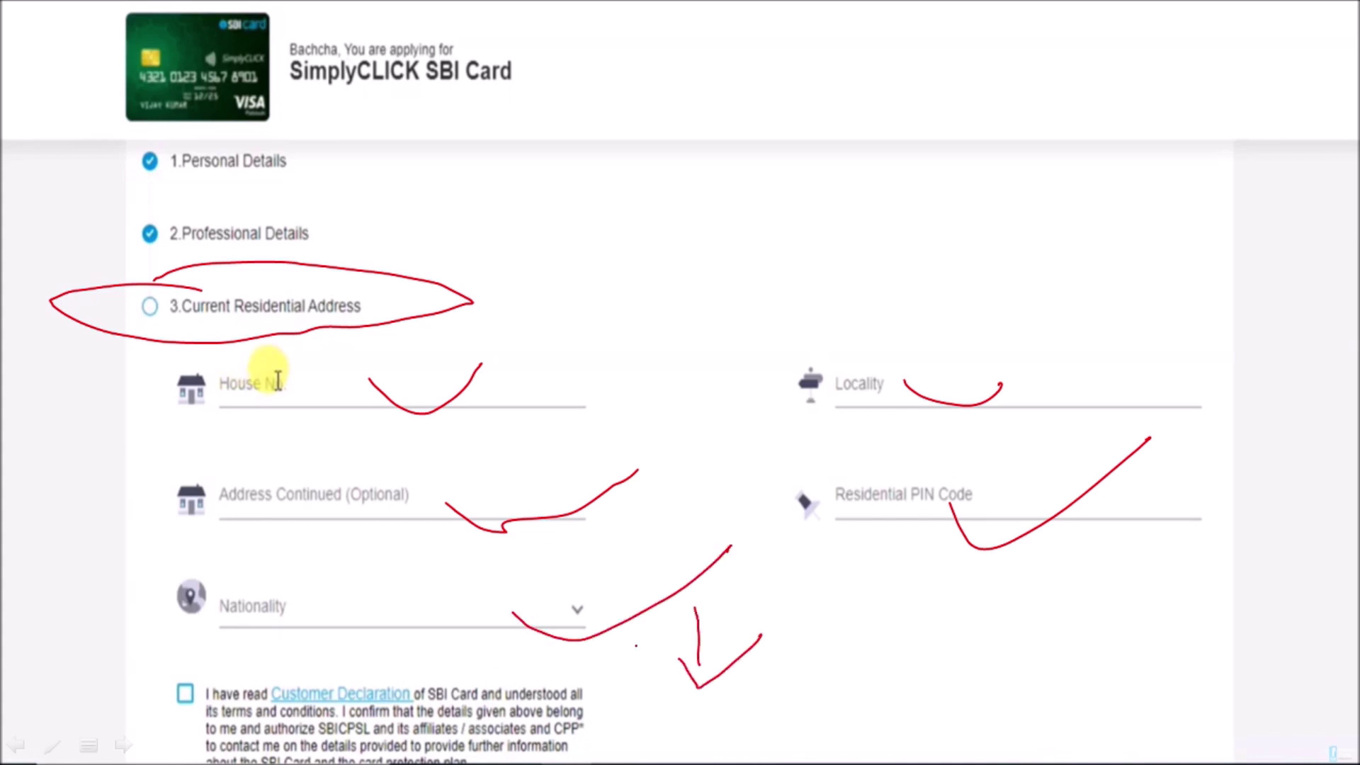
pyautogui.moveTo(189, 676); pyautogui.dragTo(264, 637)
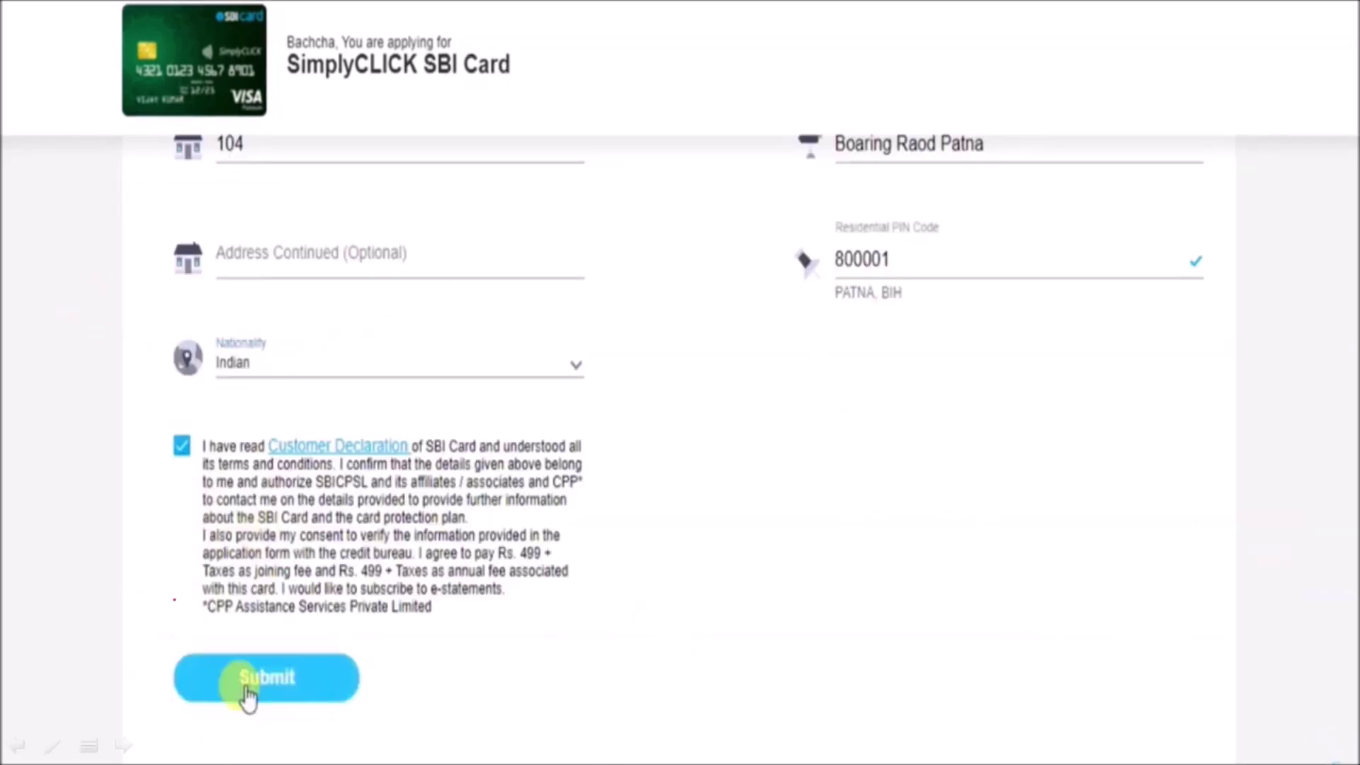
pyautogui.moveTo(302, 678)
pyautogui.mouseDown()
pyautogui.moveTo(325, 710)
pyautogui.moveTo(482, 633)
pyautogui.mouseUp()
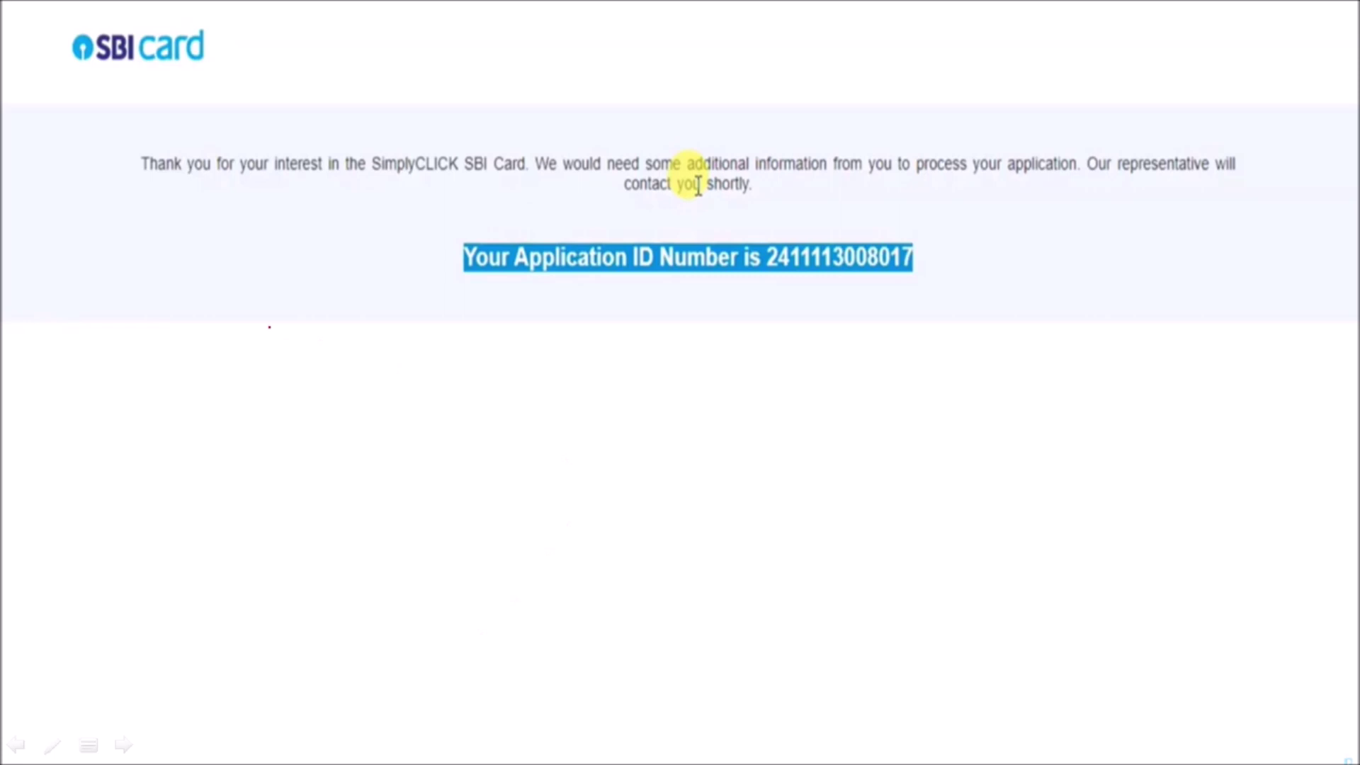
pyautogui.moveTo(172, 211)
pyautogui.mouseDown()
pyautogui.moveTo(219, 202)
pyautogui.moveTo(368, 285)
pyautogui.moveTo(723, 335)
pyautogui.moveTo(1088, 248)
pyautogui.moveTo(967, 211)
pyautogui.moveTo(1187, 199)
pyautogui.moveTo(1213, 97)
pyautogui.moveTo(553, 125)
pyautogui.moveTo(376, 90)
pyautogui.moveTo(168, 126)
pyautogui.moveTo(117, 202)
pyautogui.moveTo(193, 213)
pyautogui.mouseUp()
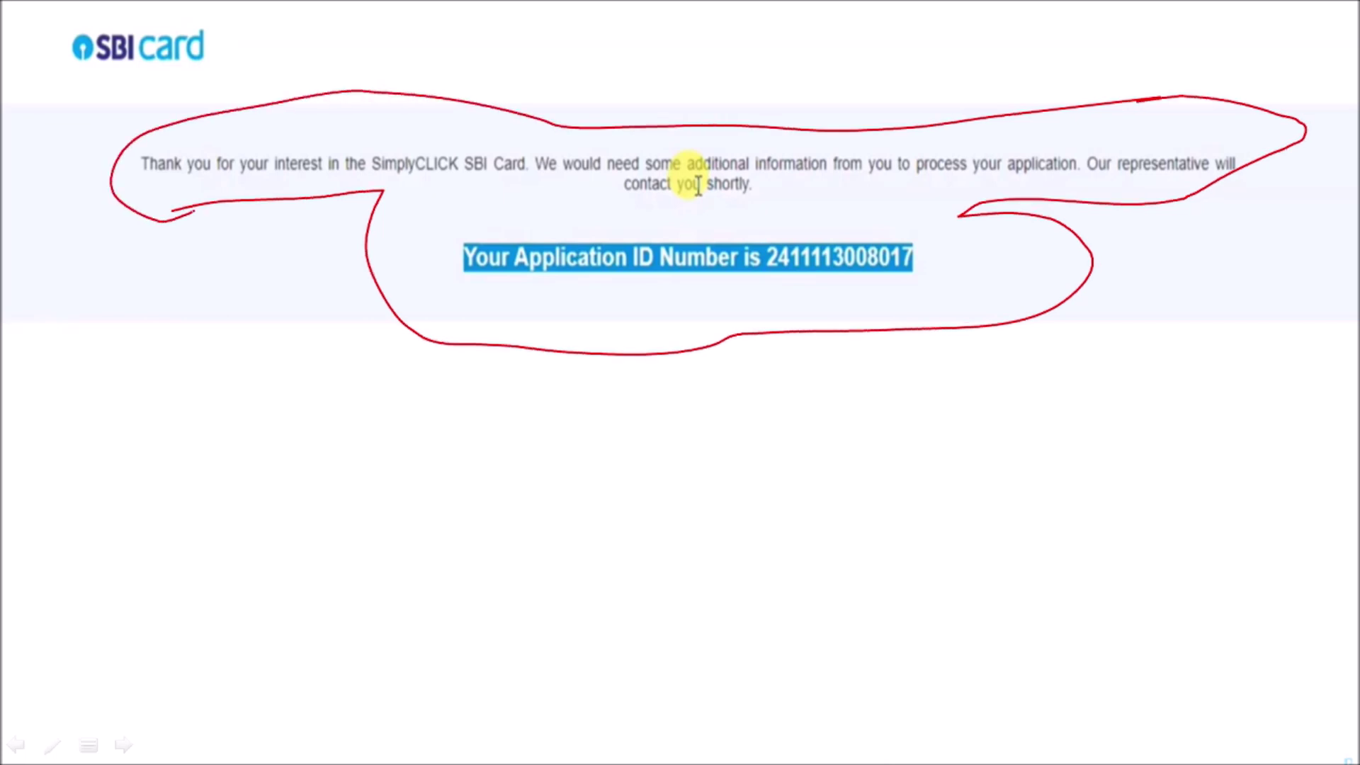